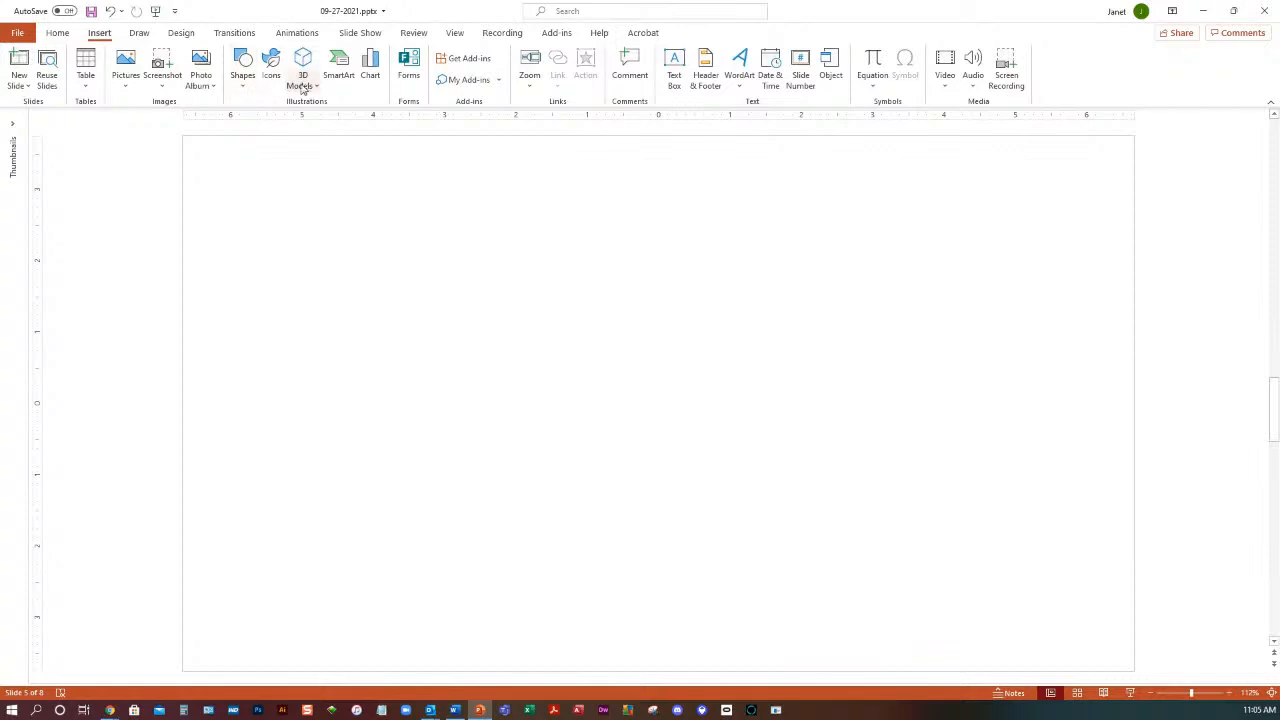
- Insert the standing Shiba dog from the All Animated Models category of the stock 3D models onto the slide
click(306, 89)
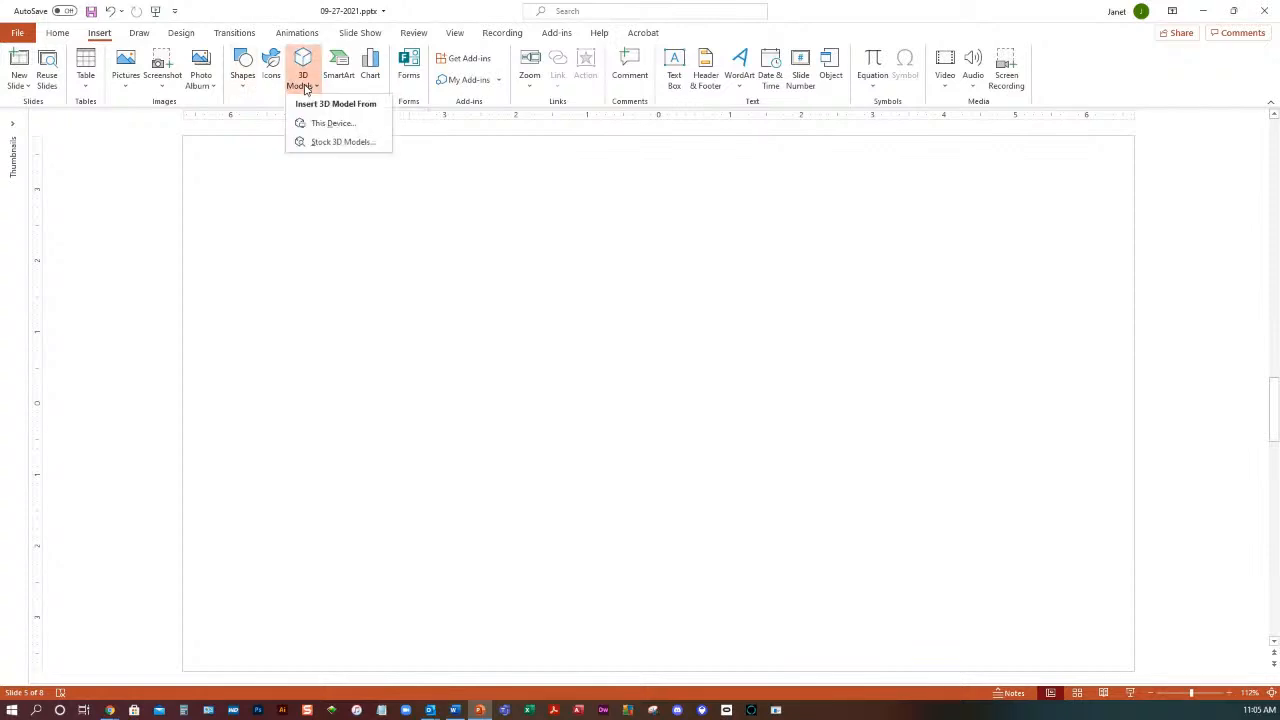
click(340, 145)
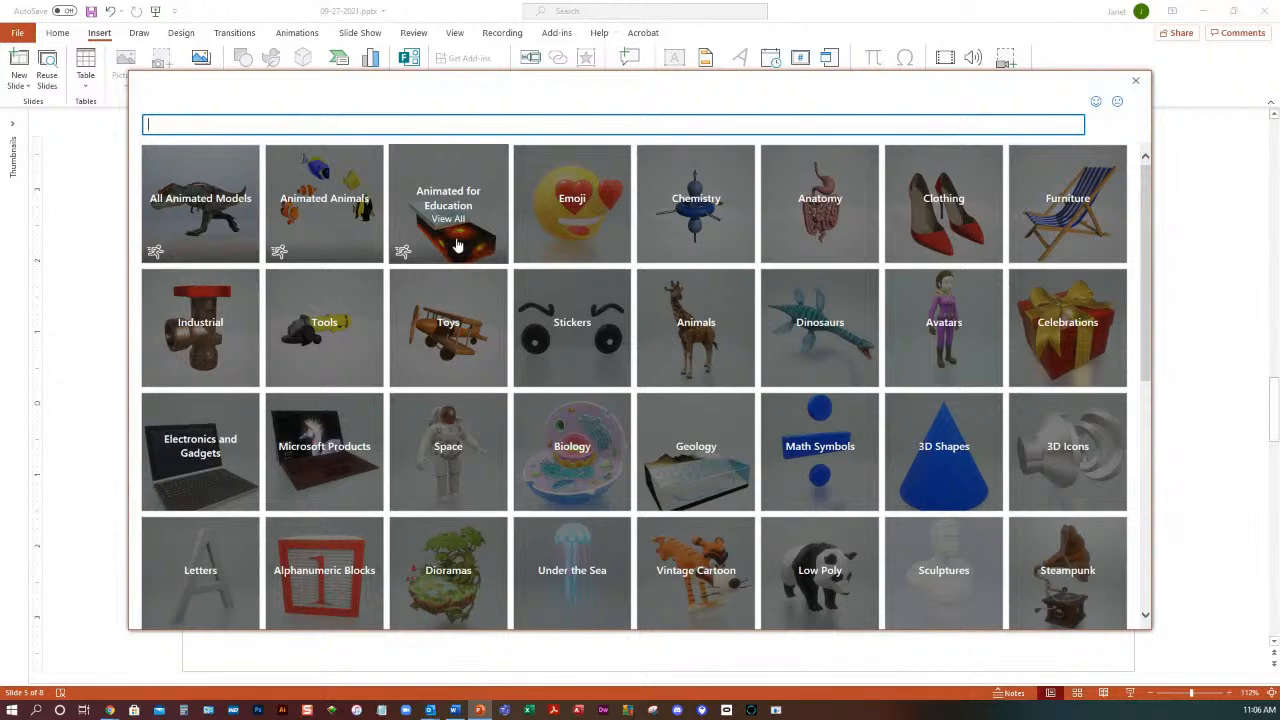
click(204, 231)
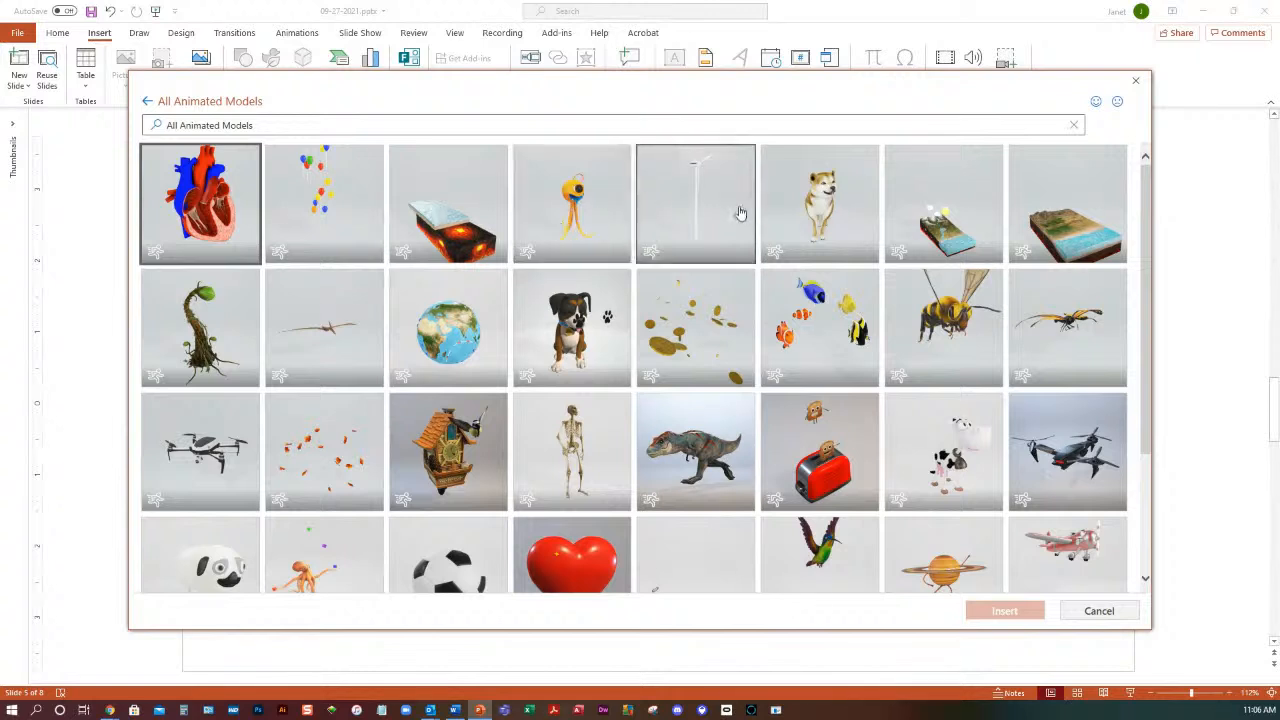
click(818, 210)
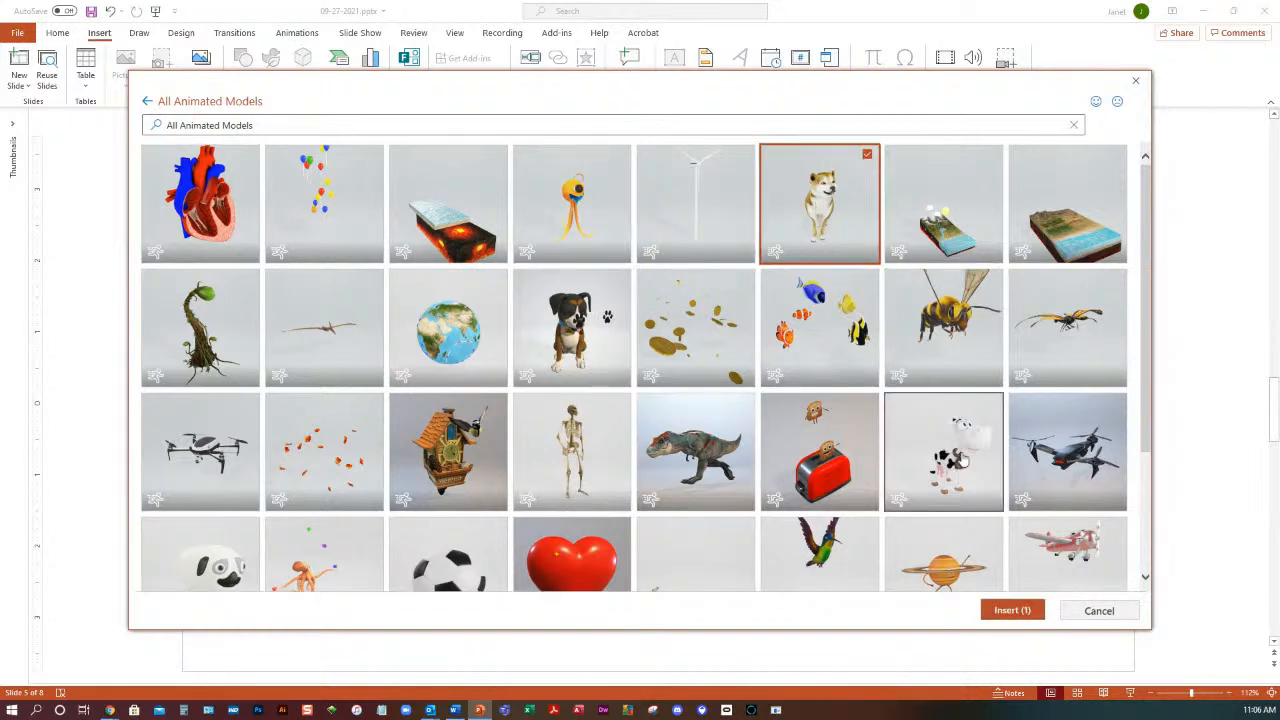
click(1009, 612)
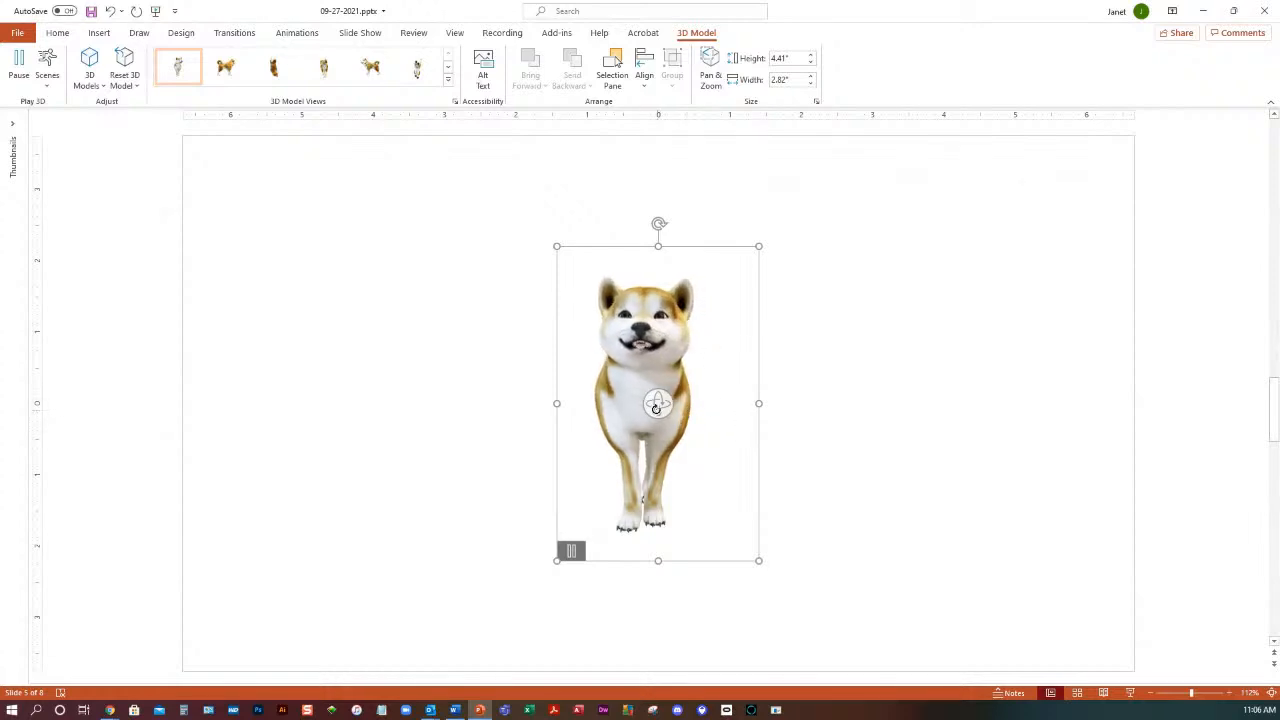
- Rotate the dog model partly sideways in 3D and restore its front-facing preset view
drag(659, 404, 732, 405)
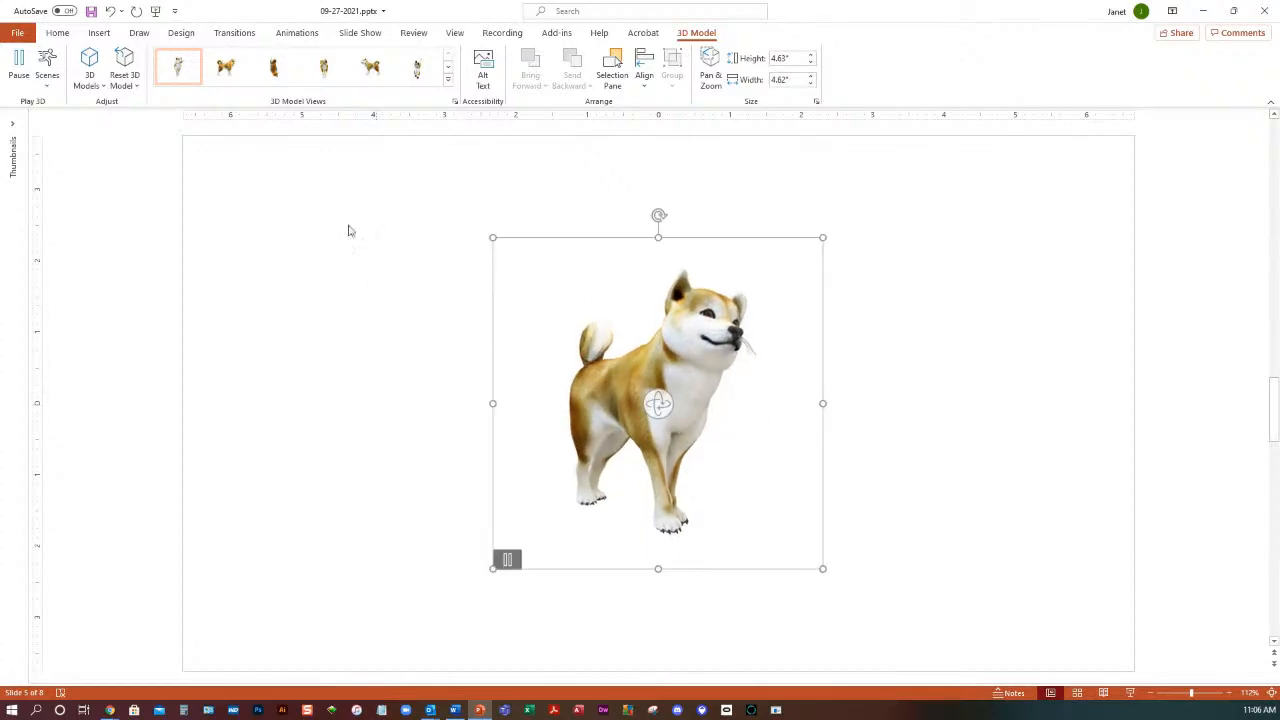
click(447, 82)
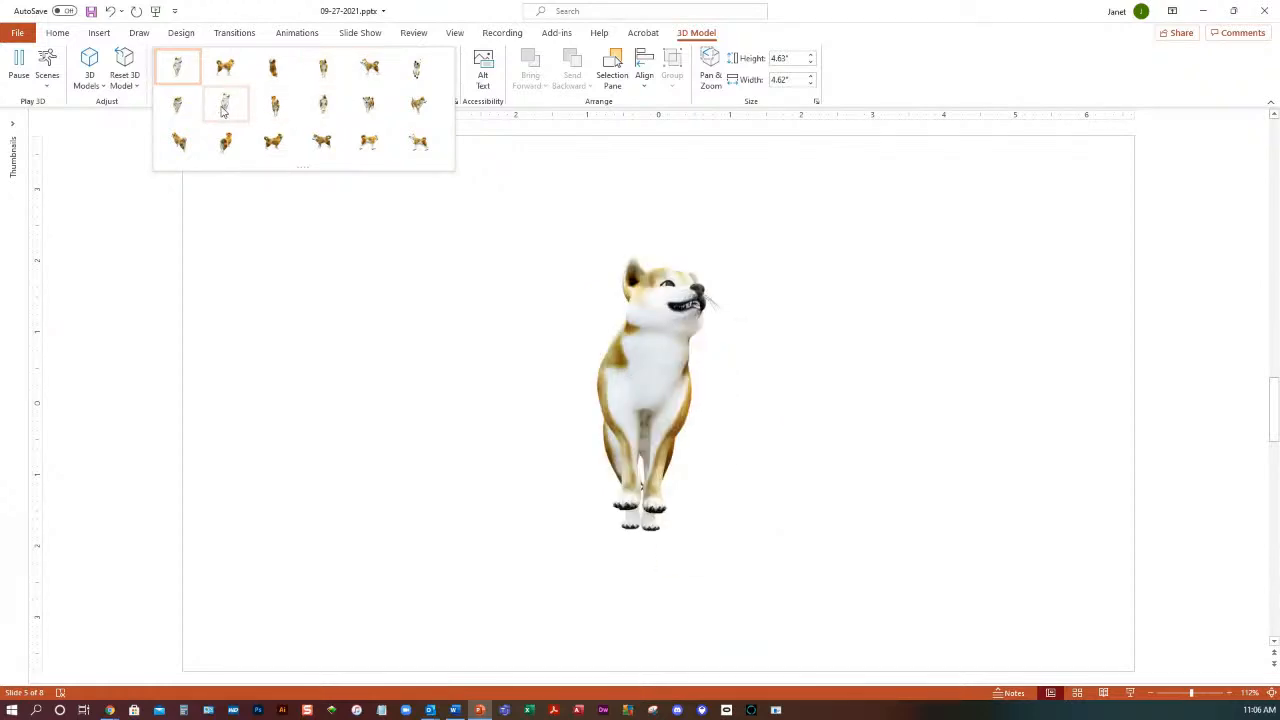
click(177, 65)
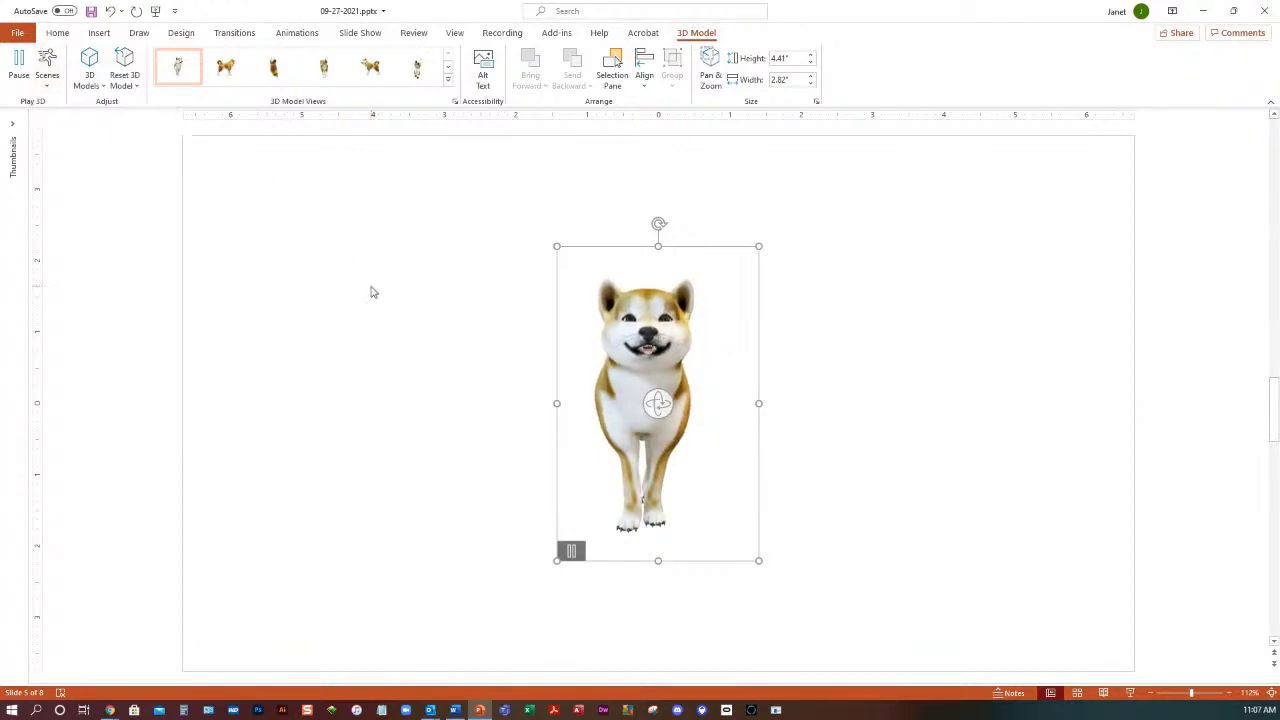
- Try the dog's model animations Scene 2, Scene 3, Scene 4 and Scene 5 in turn
click(47, 78)
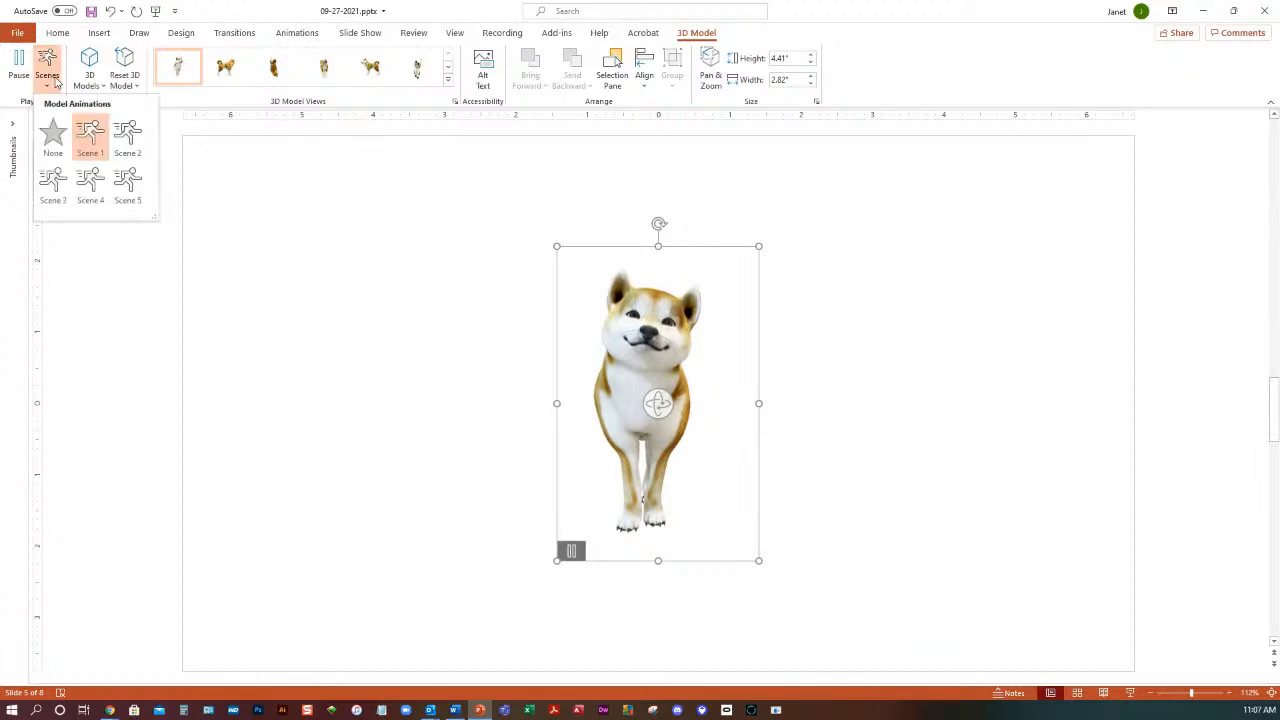
click(129, 143)
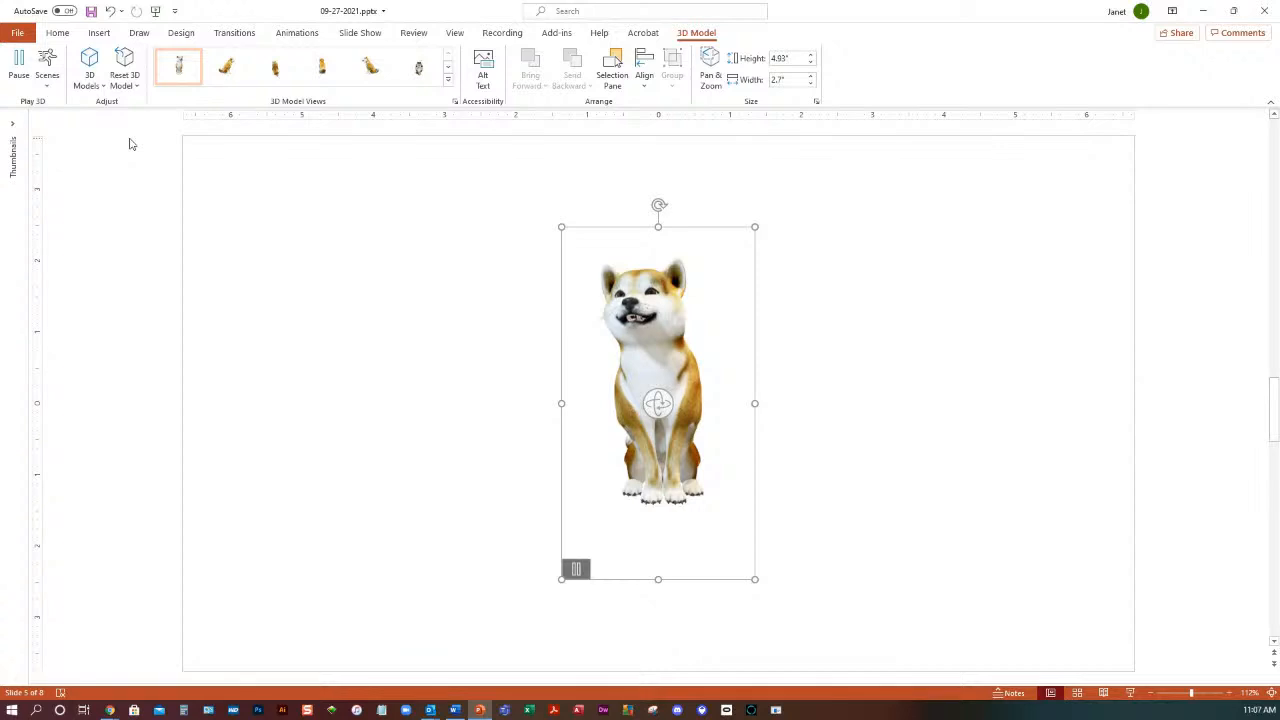
click(48, 80)
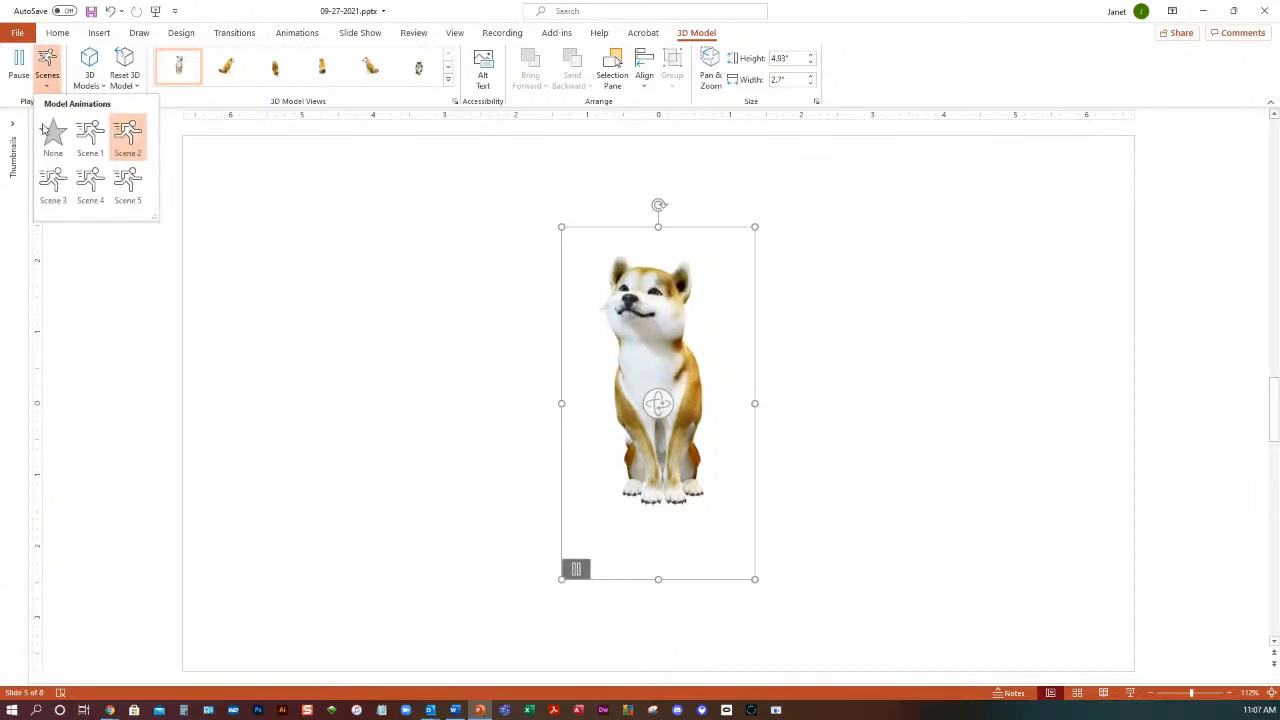
click(47, 189)
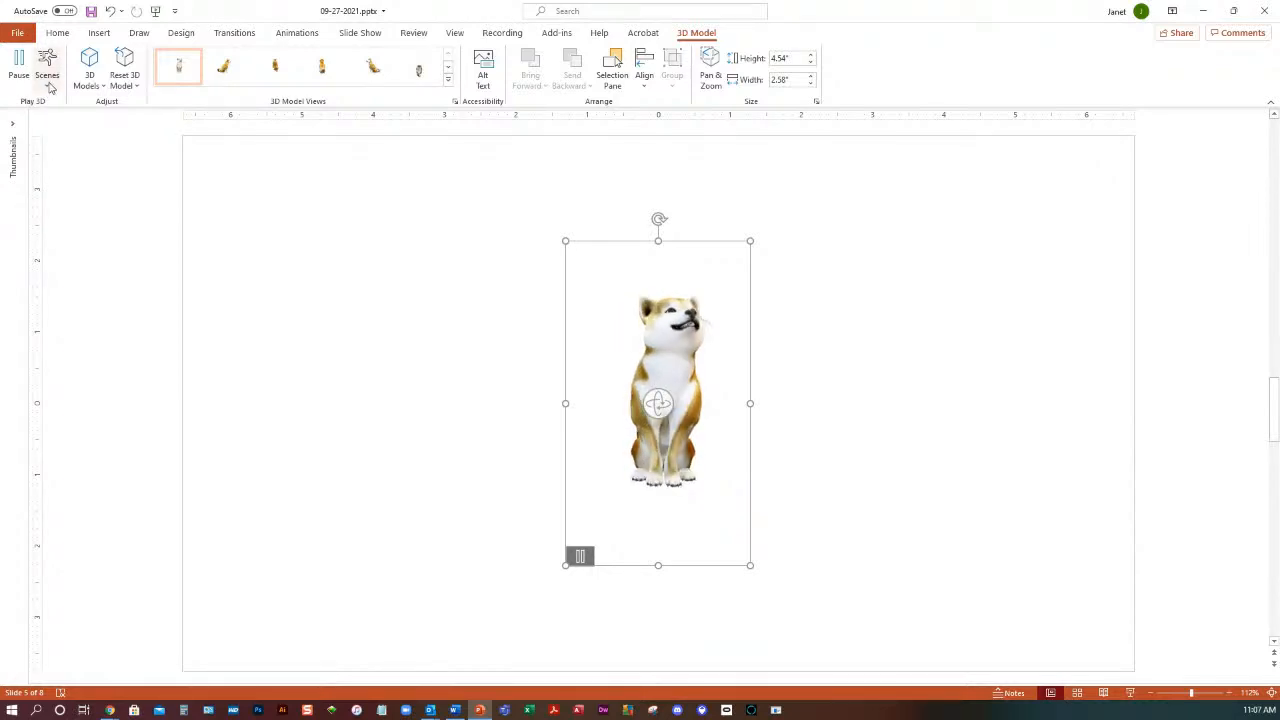
click(46, 85)
click(90, 183)
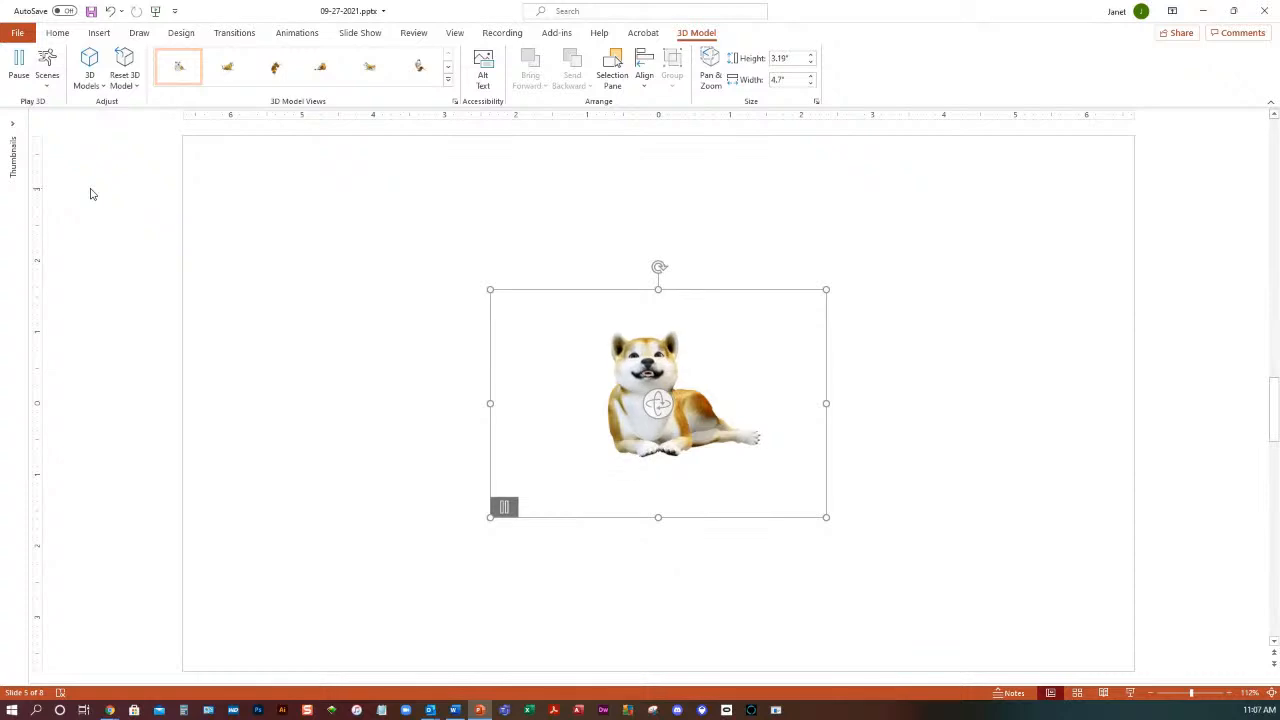
click(47, 85)
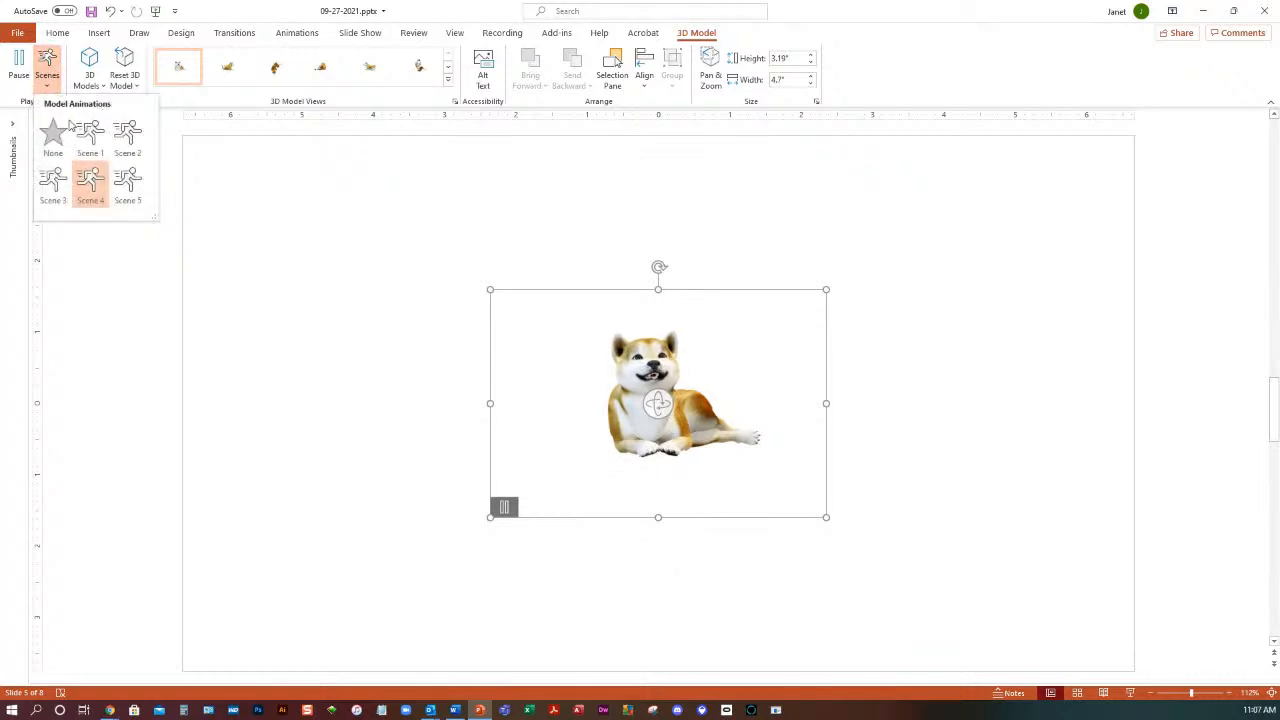
click(128, 191)
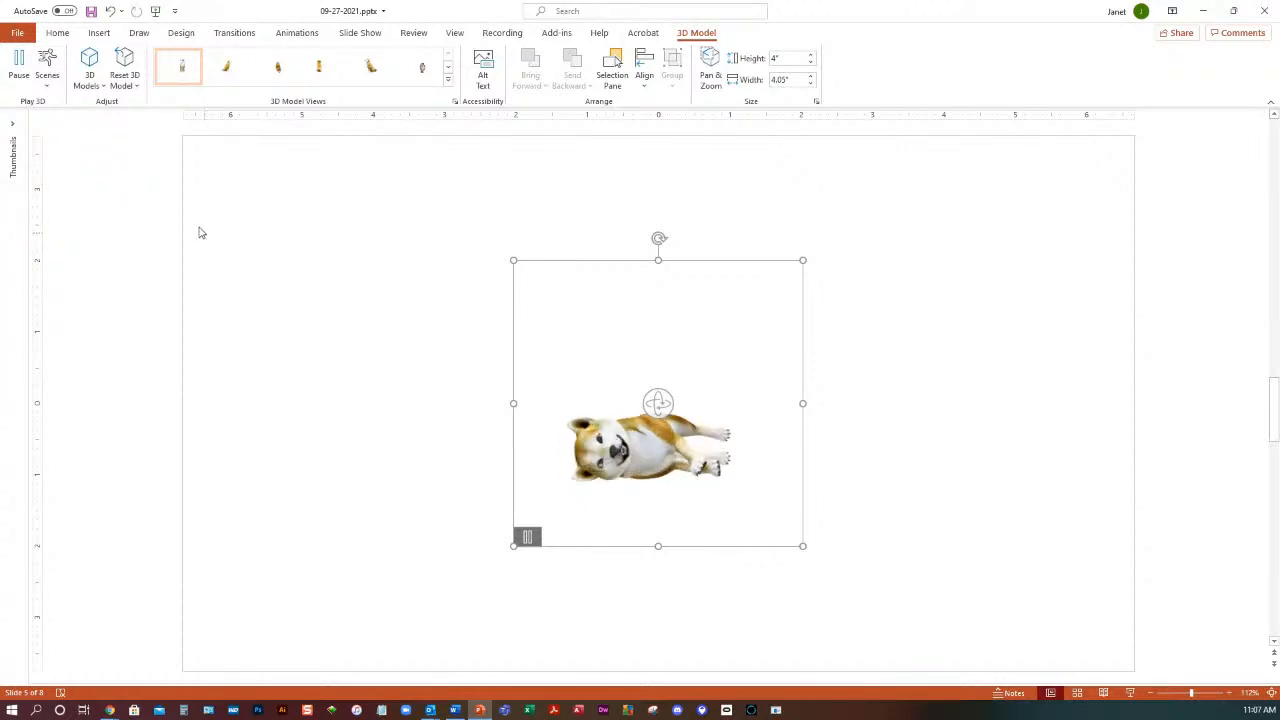
- Apply the Scene 3 animation to the dog and move it to the left half of the slide
click(48, 86)
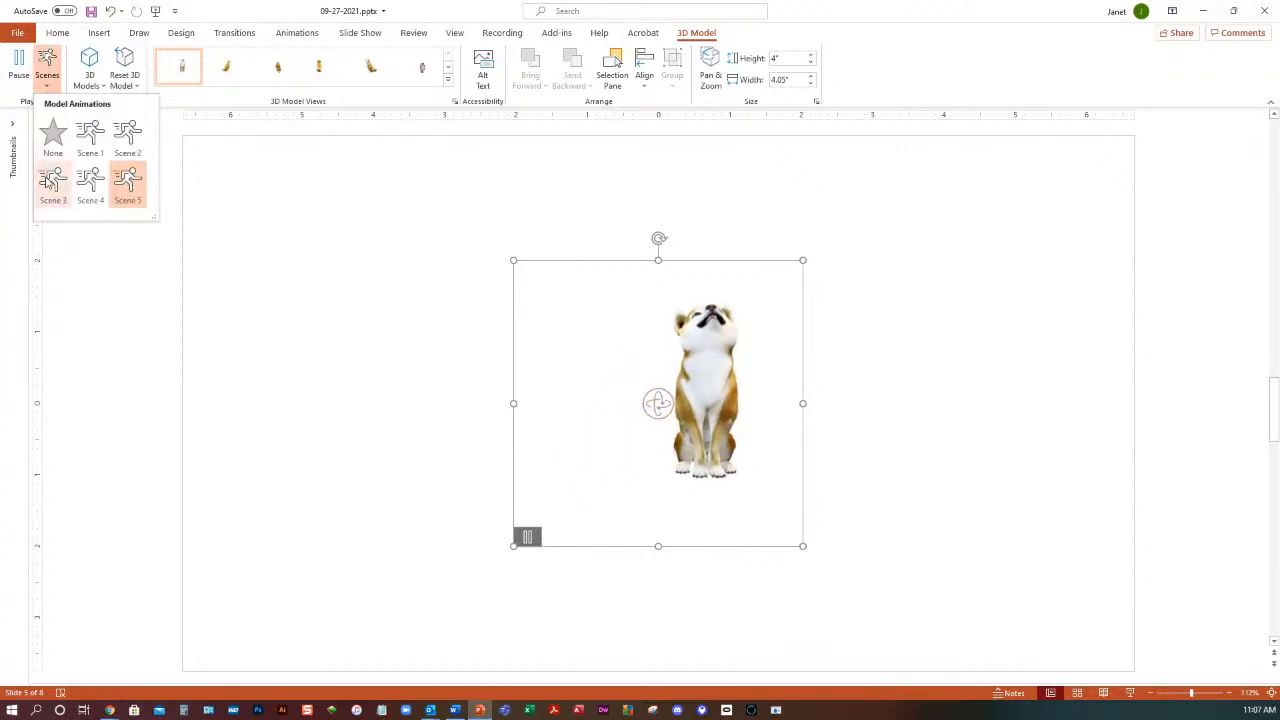
click(50, 183)
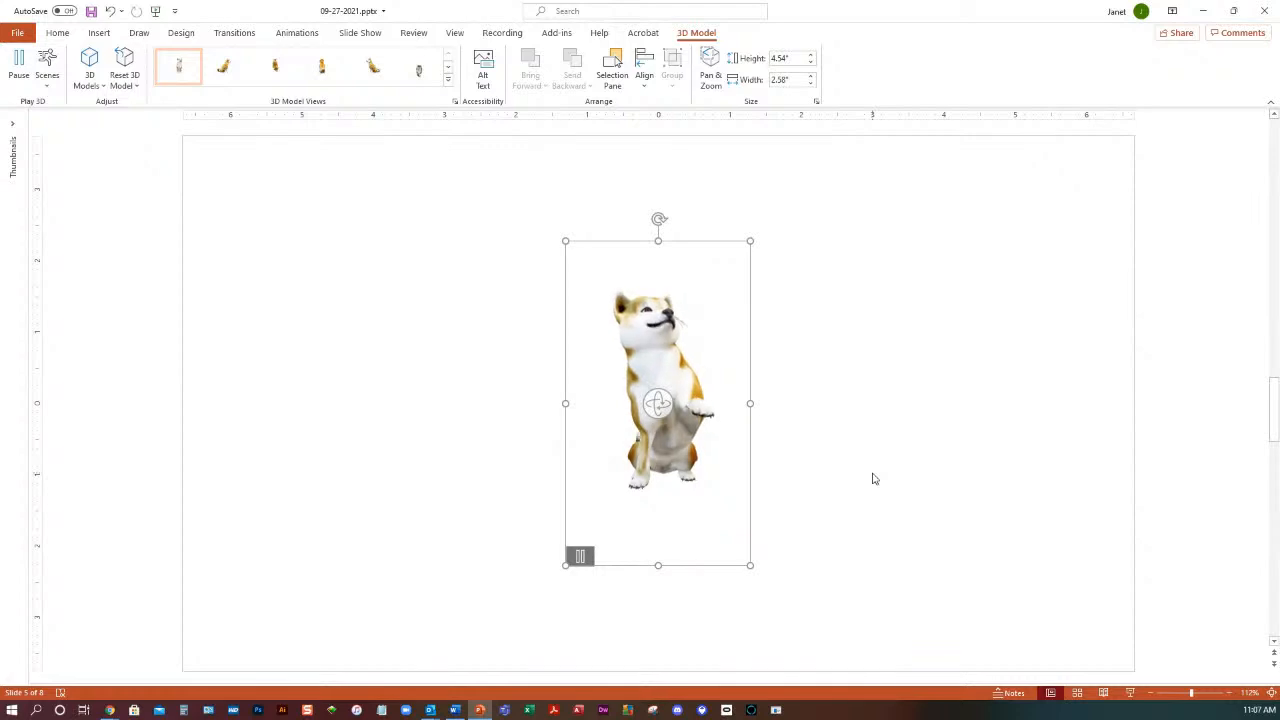
click(814, 417)
drag(679, 365, 484, 350)
click(716, 411)
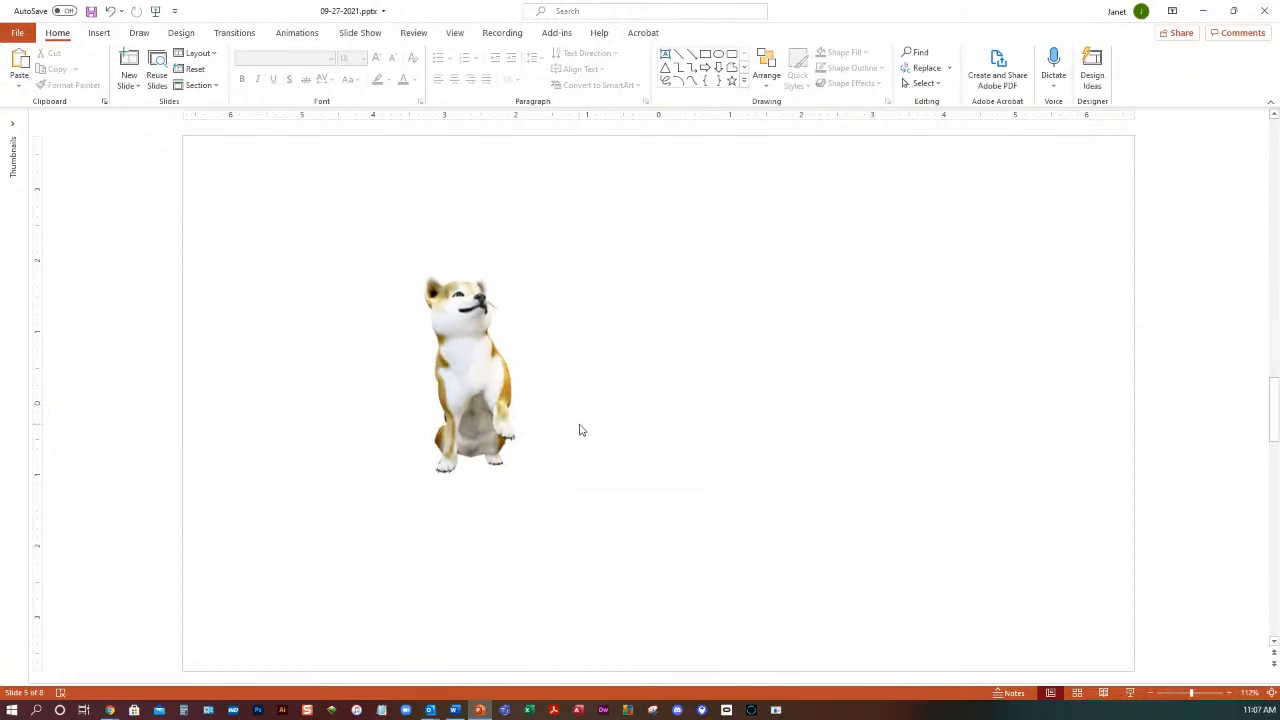
- Insert the hummingbird from the All Animated Models category of the stock 3D models onto the dog's slide
click(99, 33)
click(313, 88)
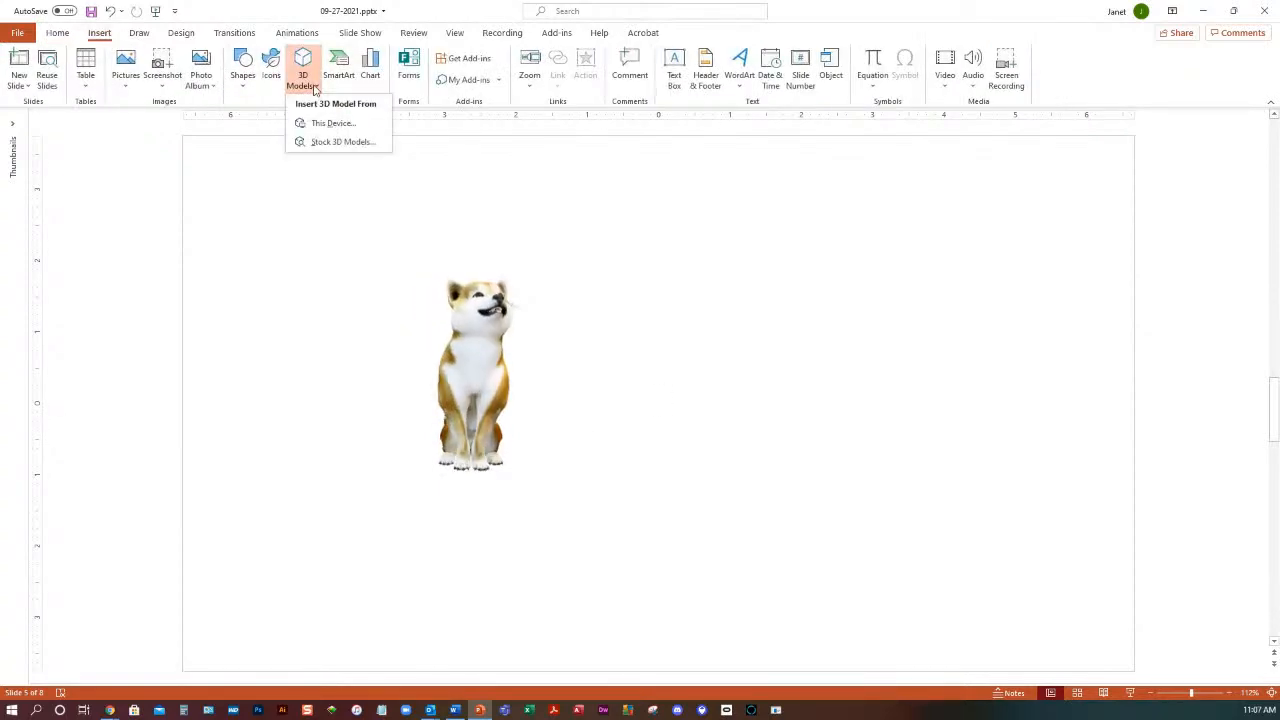
click(333, 142)
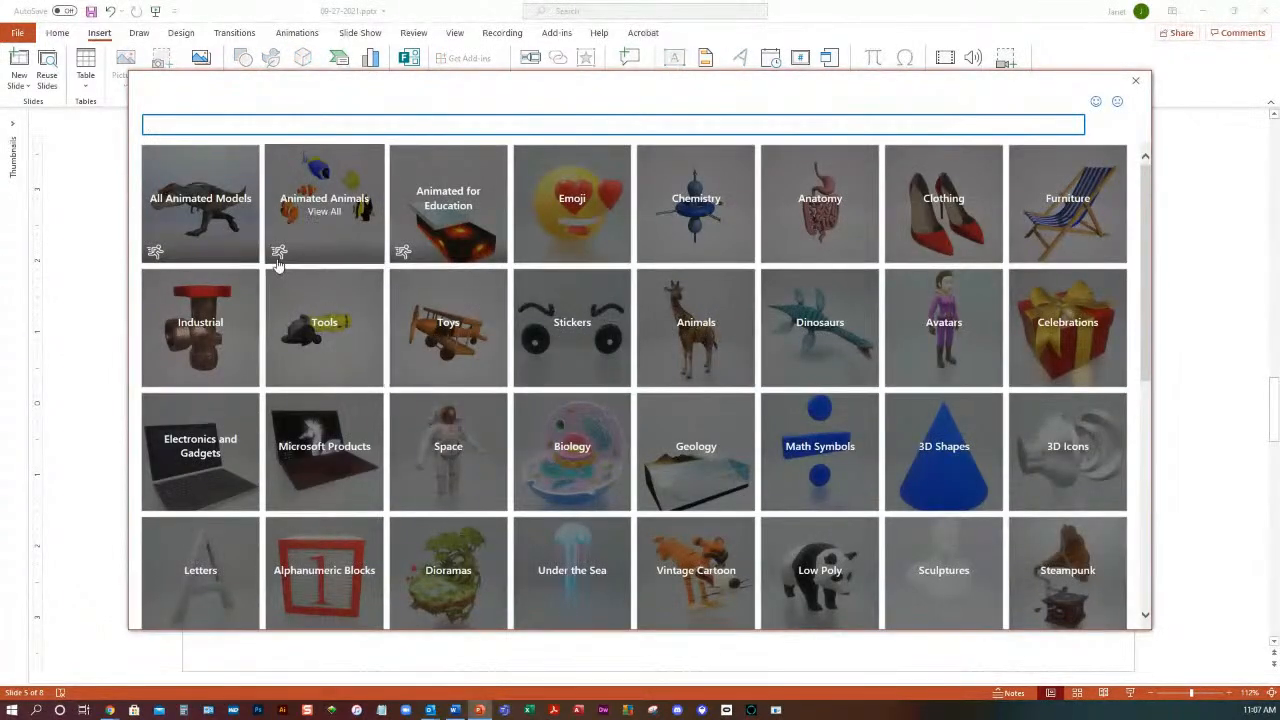
click(221, 226)
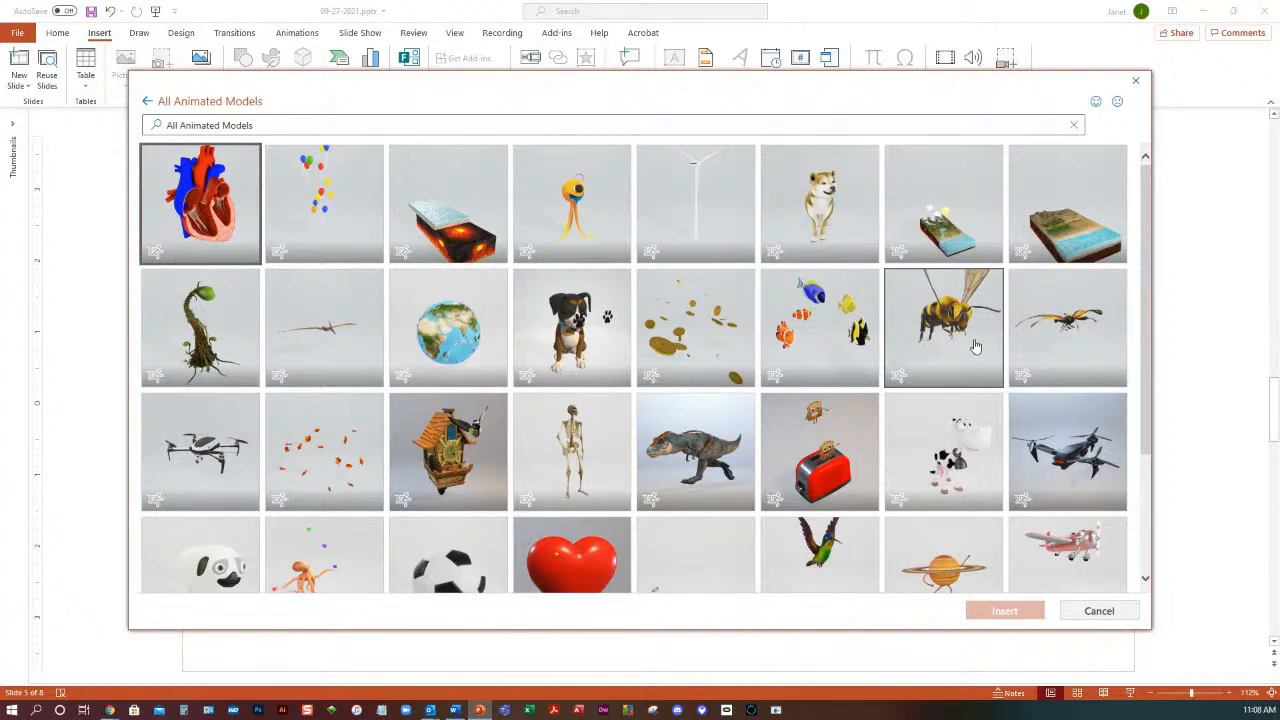
scroll(976, 346, down, 2)
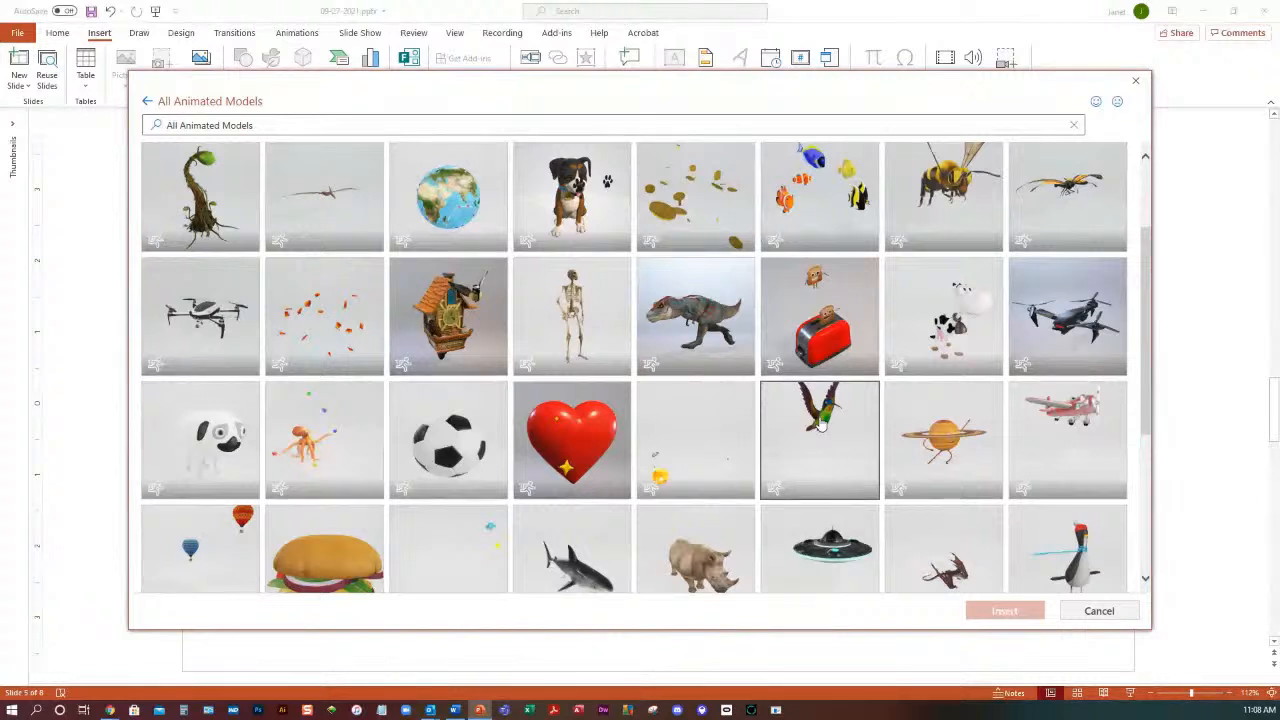
click(820, 425)
click(1015, 611)
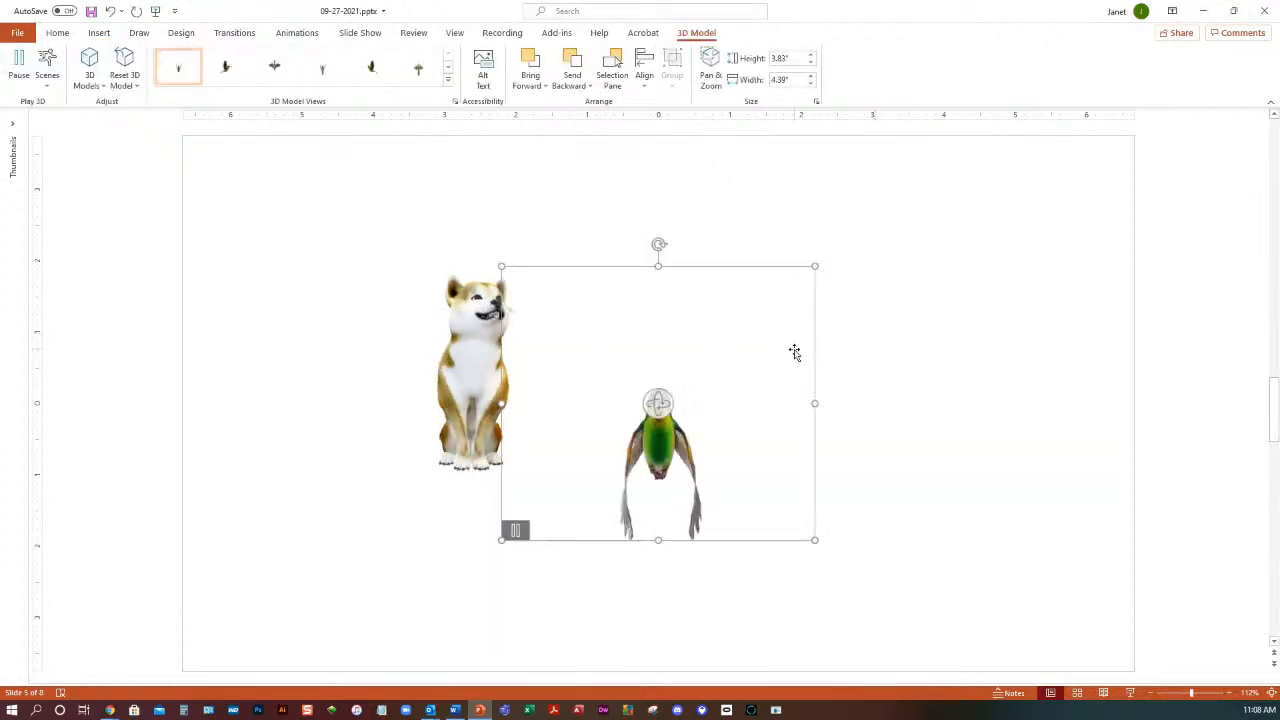
- Move the hummingbird to the slide's upper right at about 2.88" by 3.28", and enlarge the dog to about 9.27" by 5.27"
drag(757, 343, 930, 238)
drag(691, 434, 769, 366)
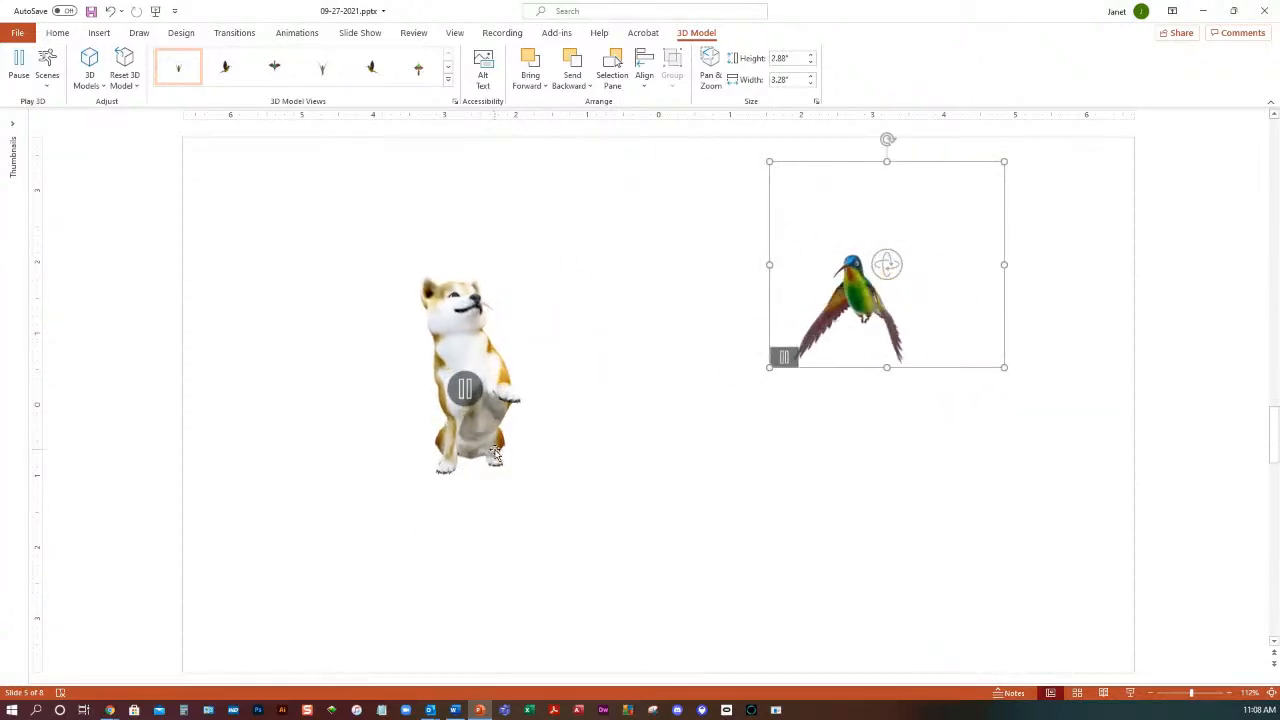
click(494, 455)
drag(558, 549, 750, 650)
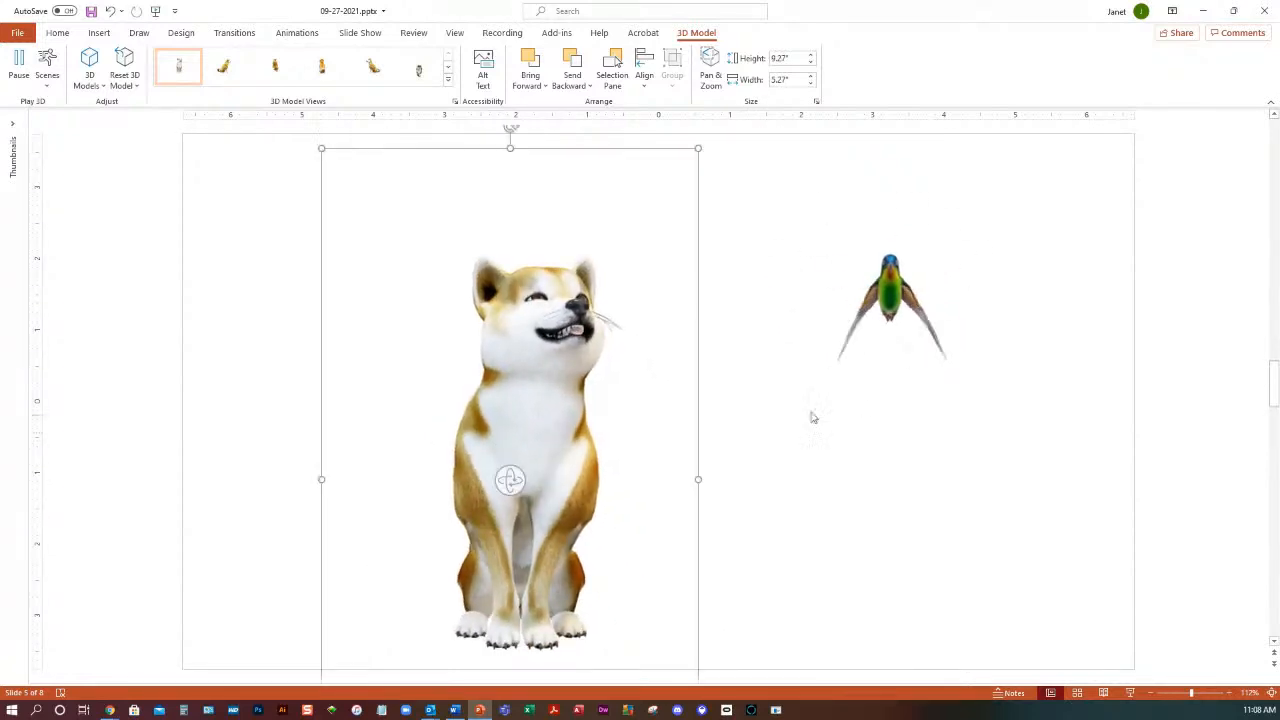
- Move the hummingbird slightly closer to the dog and tilt it vertically in 3D
click(890, 297)
drag(890, 297, 848, 304)
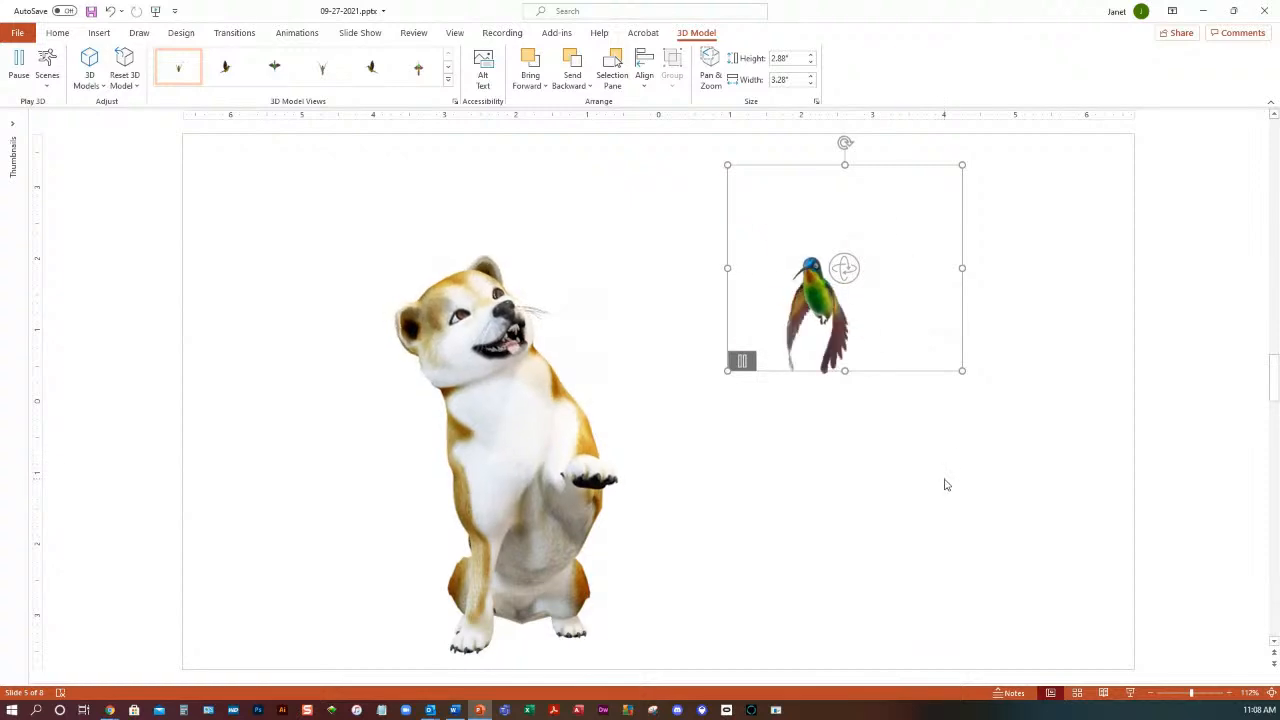
drag(858, 264, 843, 223)
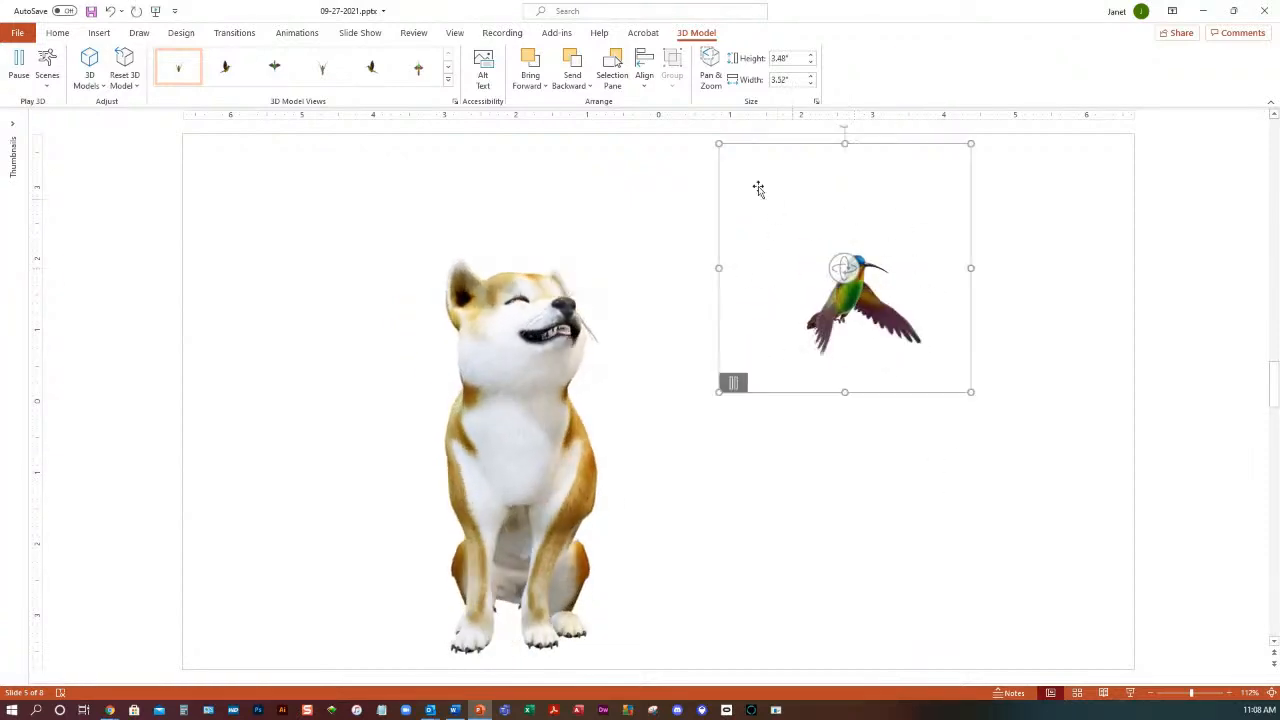
- Apply the Scene 2 animation to the hummingbird and enlarge its frame to about 3.43" by 5.17"
click(47, 86)
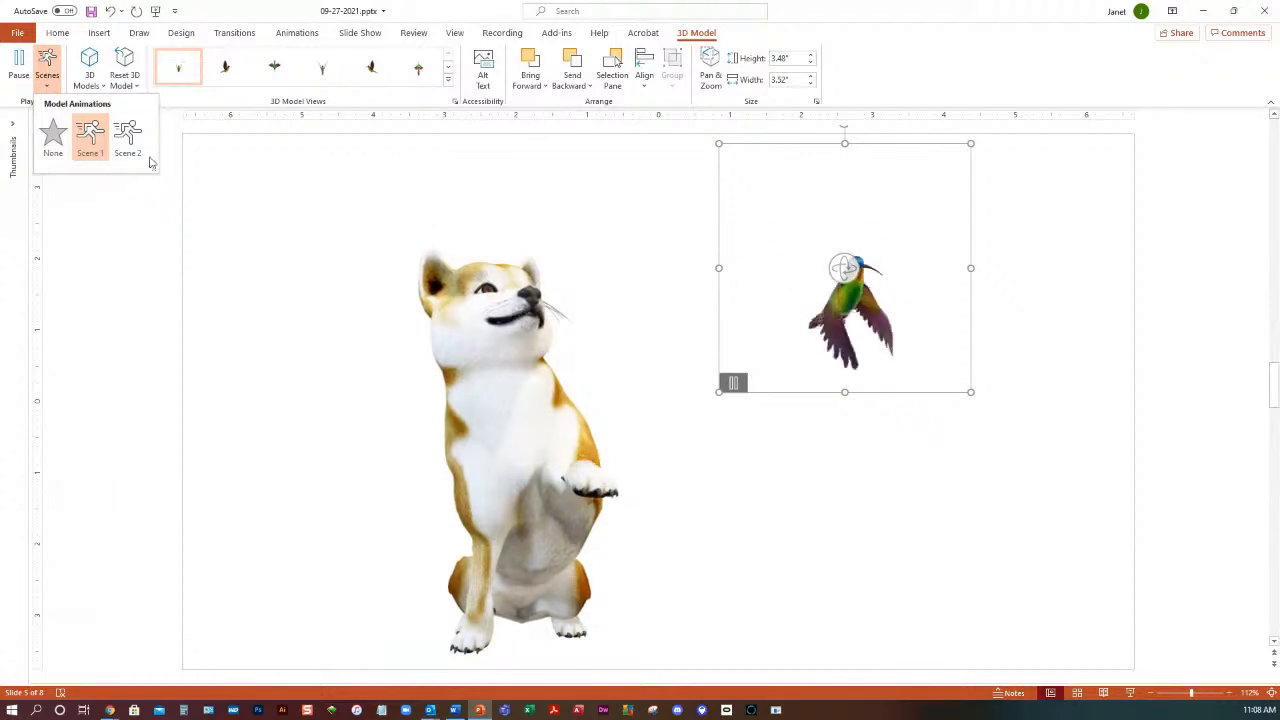
click(128, 137)
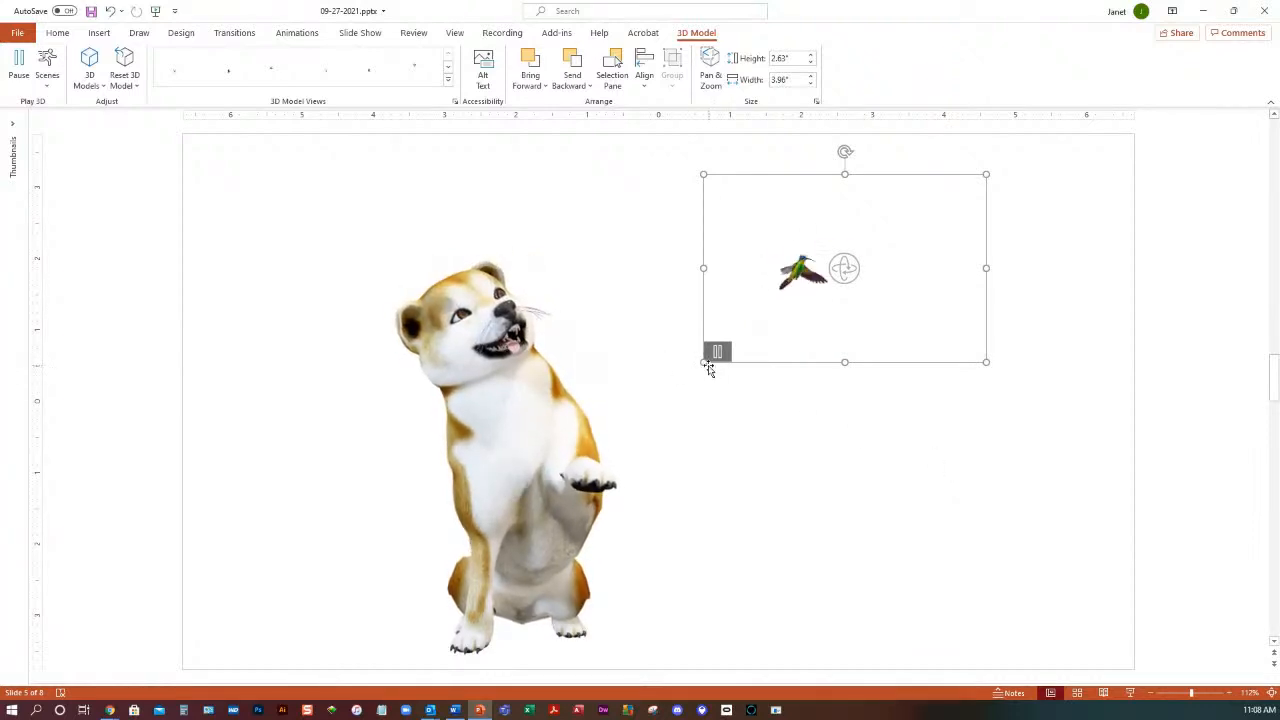
drag(703, 364, 657, 392)
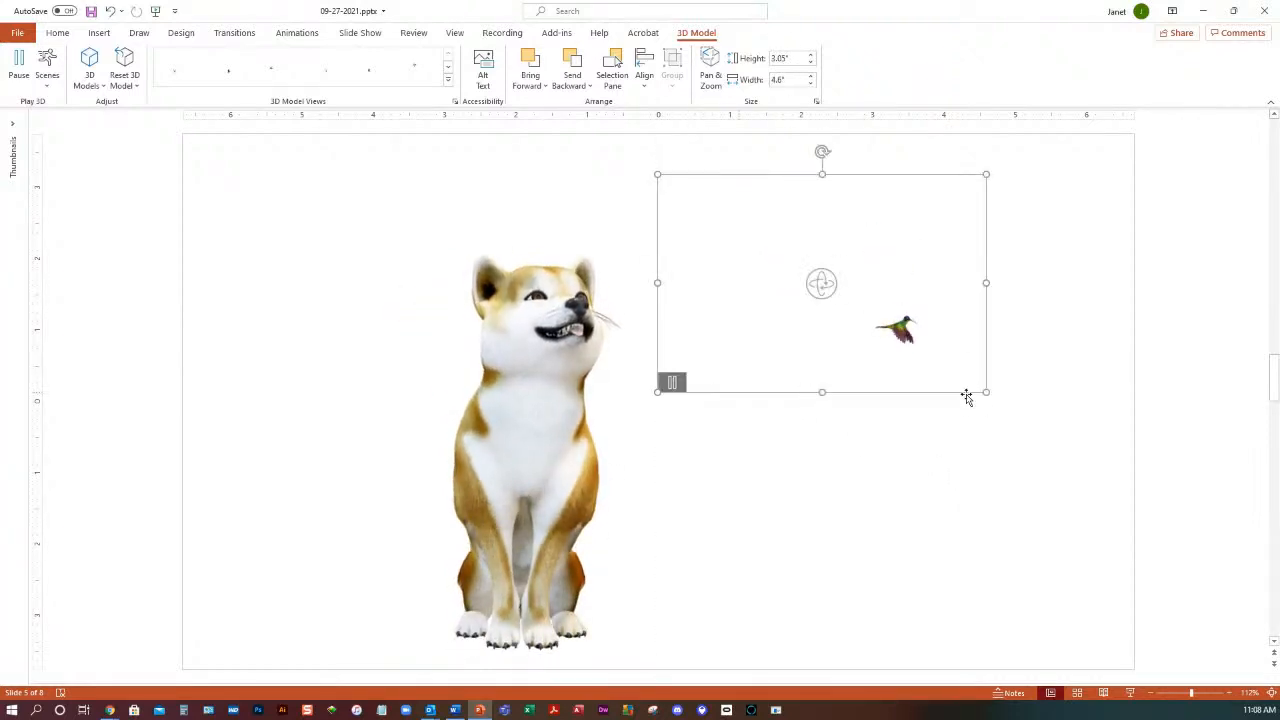
drag(988, 394, 1026, 417)
- Try the hummingbird over the dog's head, and place its frame just beside the head, slightly overlapping the dog
drag(862, 361, 579, 294)
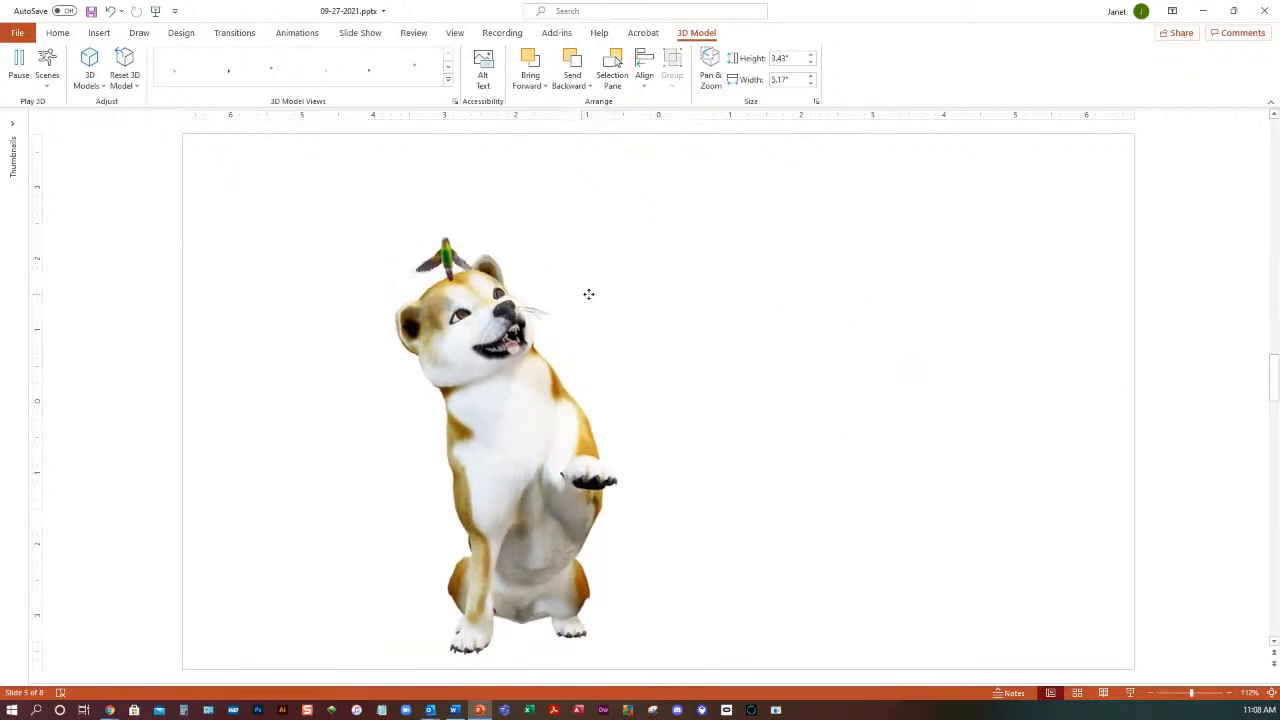
drag(687, 310, 763, 343)
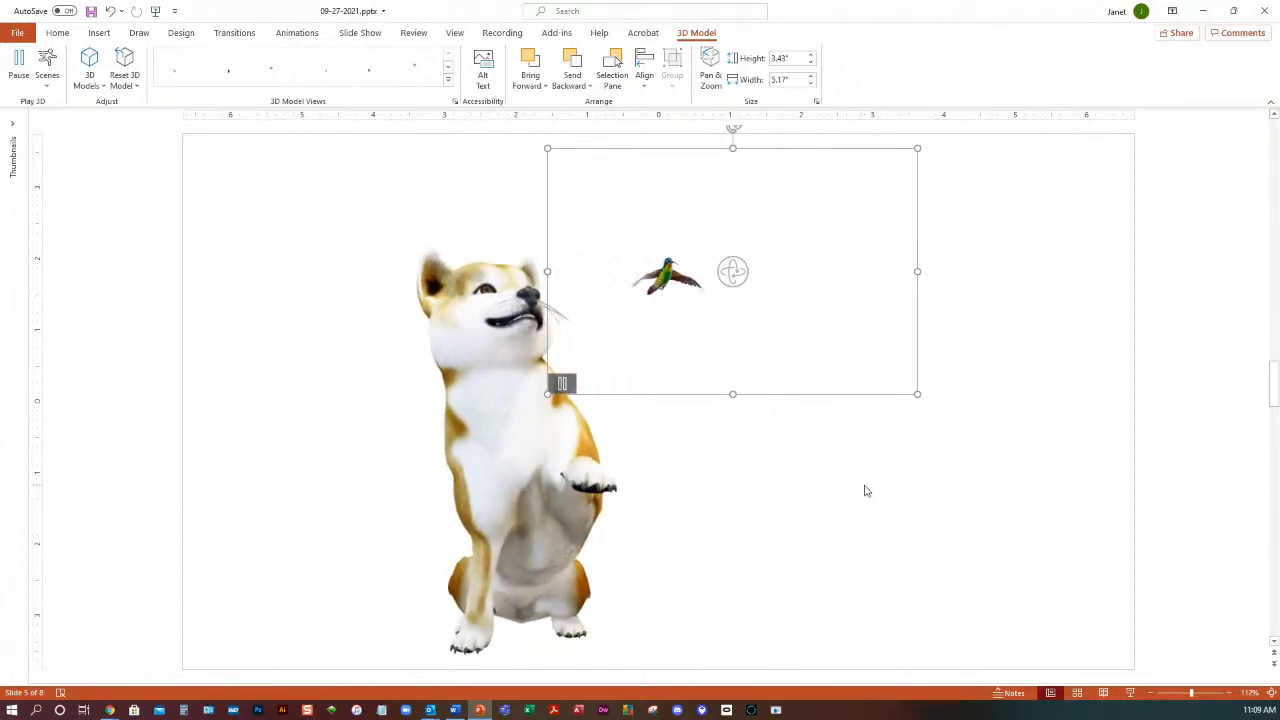
click(911, 512)
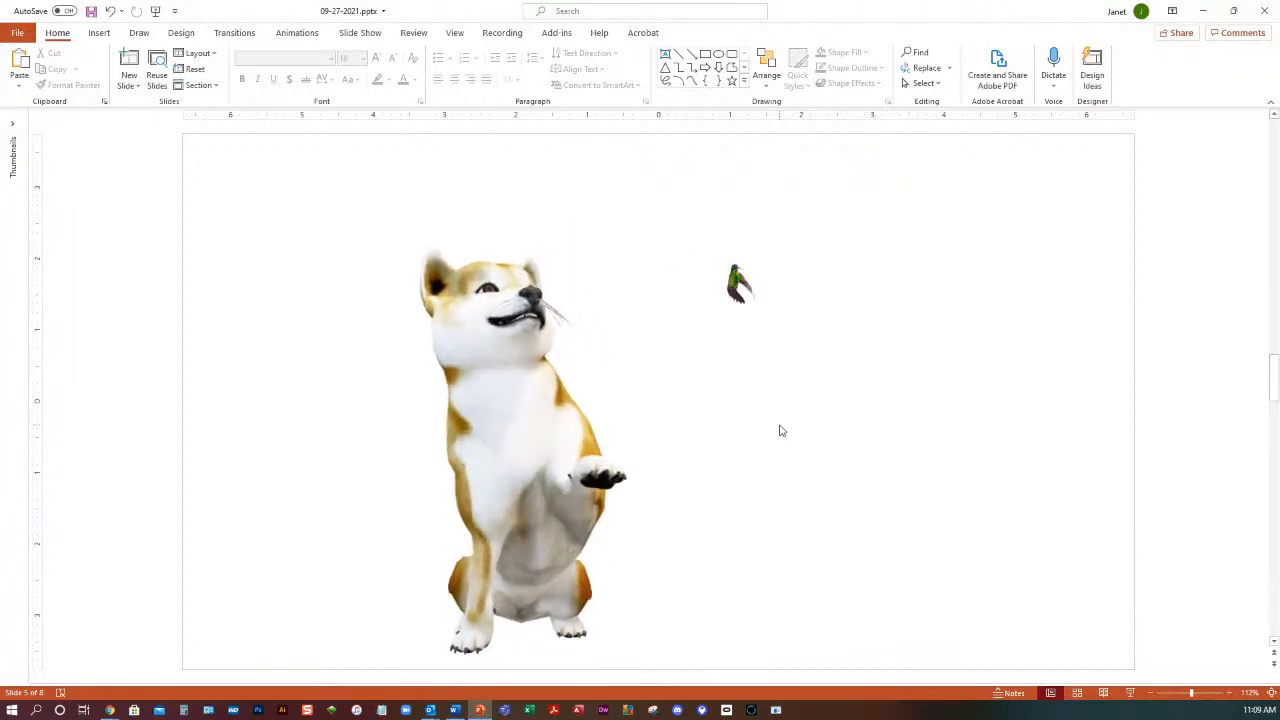
- Switch to the blank Word document and insert the orange tiger from the Vintage Cartoon stock 3D models
mouse_move(667, 581)
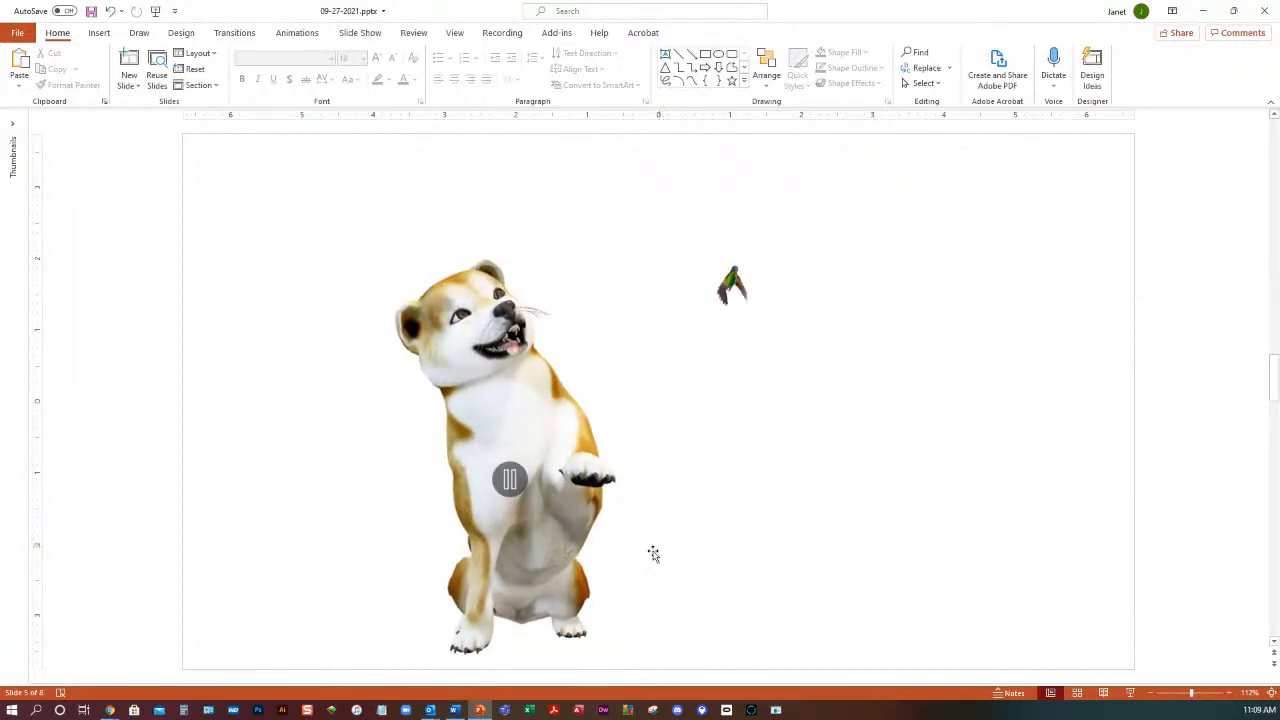
click(455, 710)
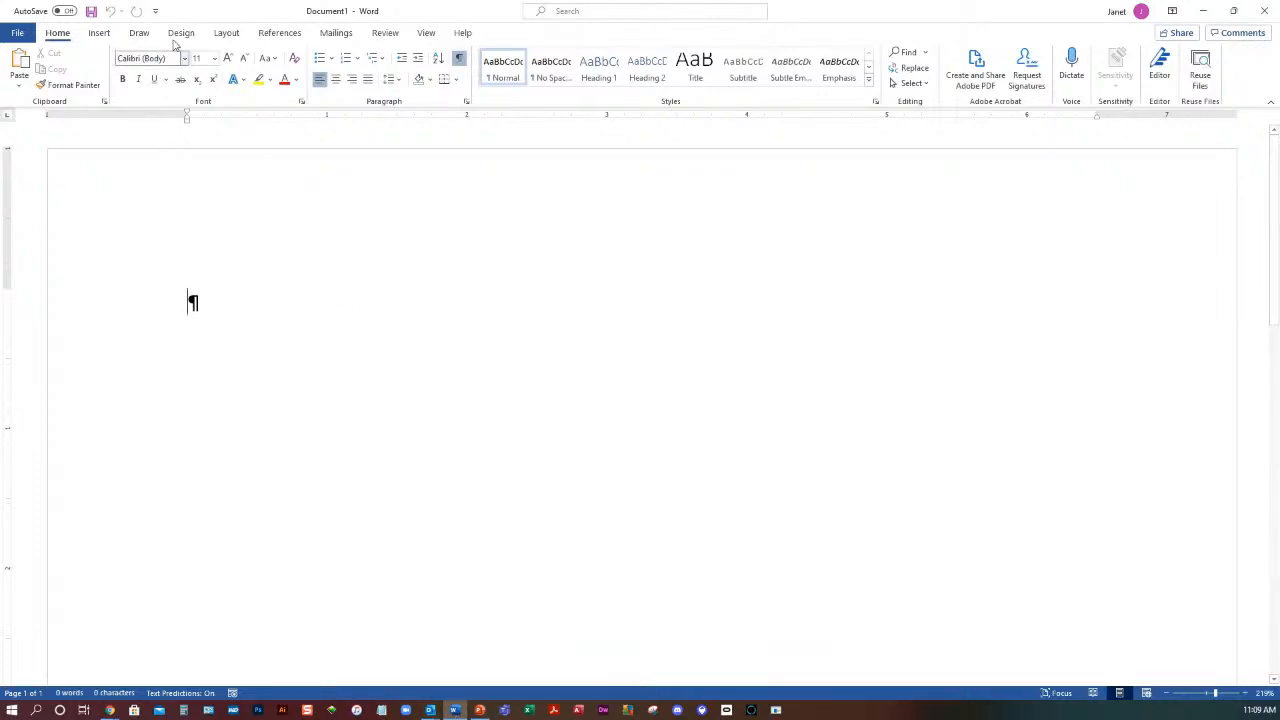
click(100, 33)
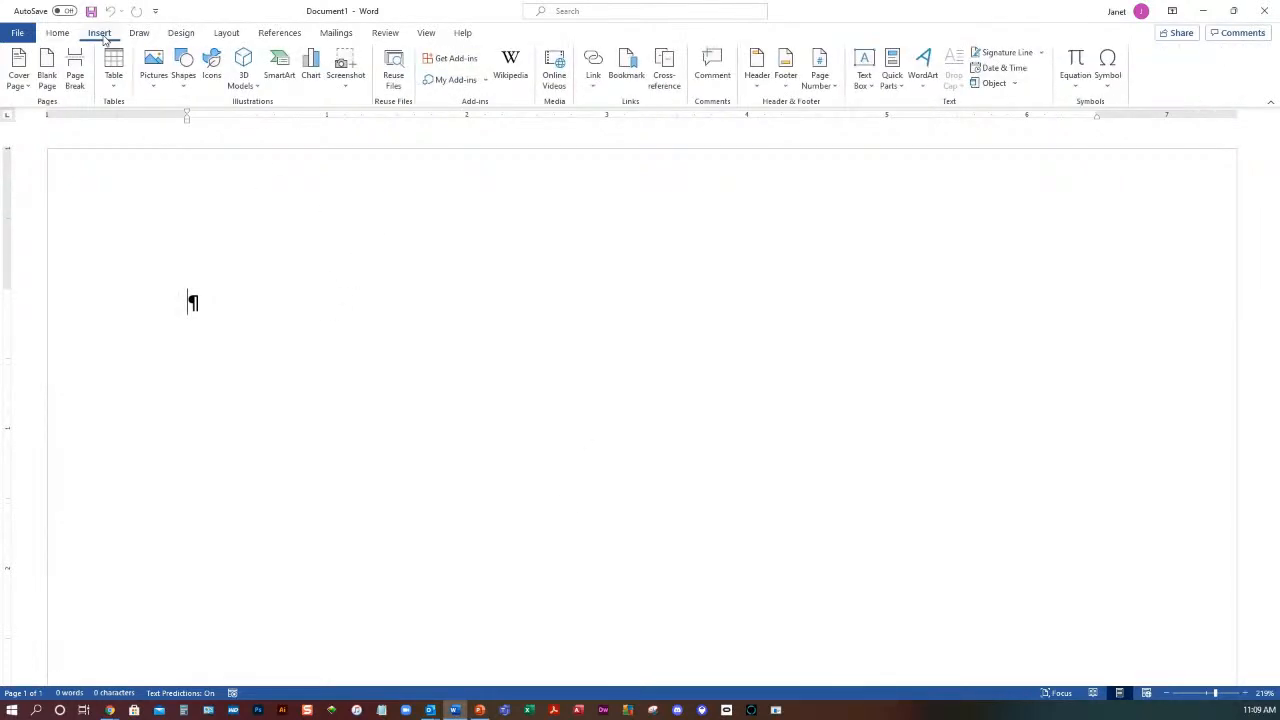
click(251, 87)
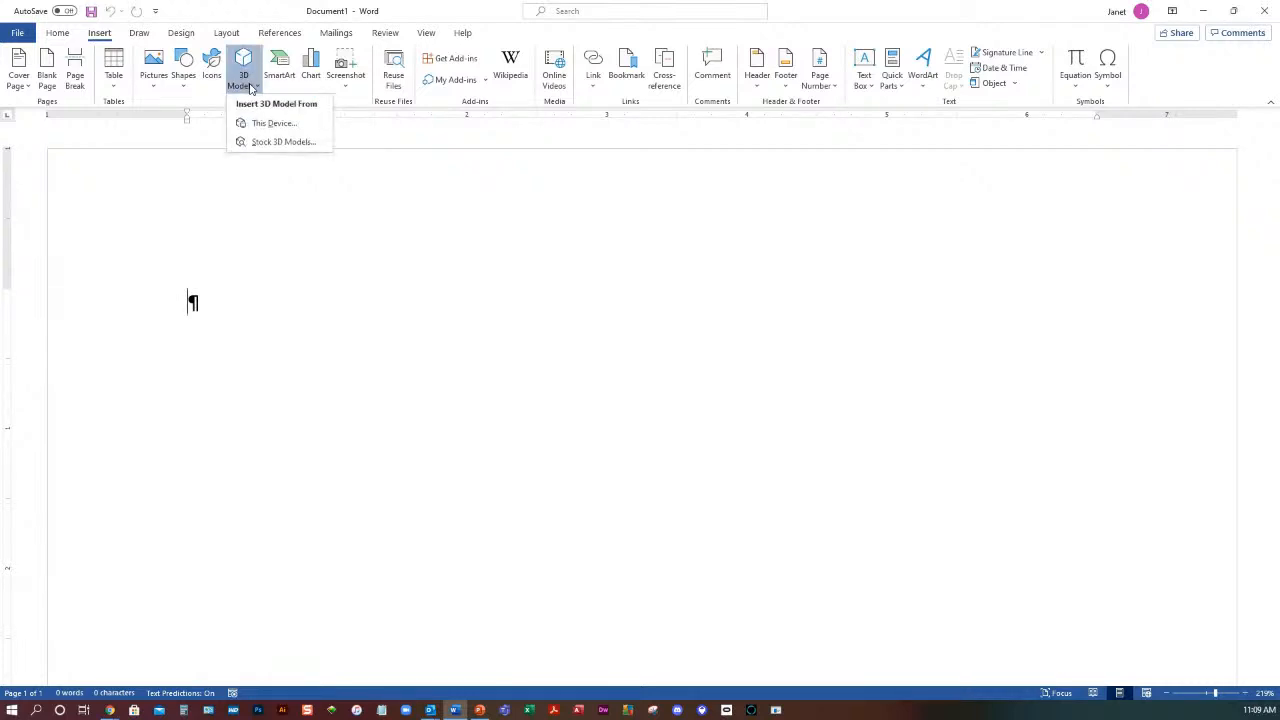
click(273, 143)
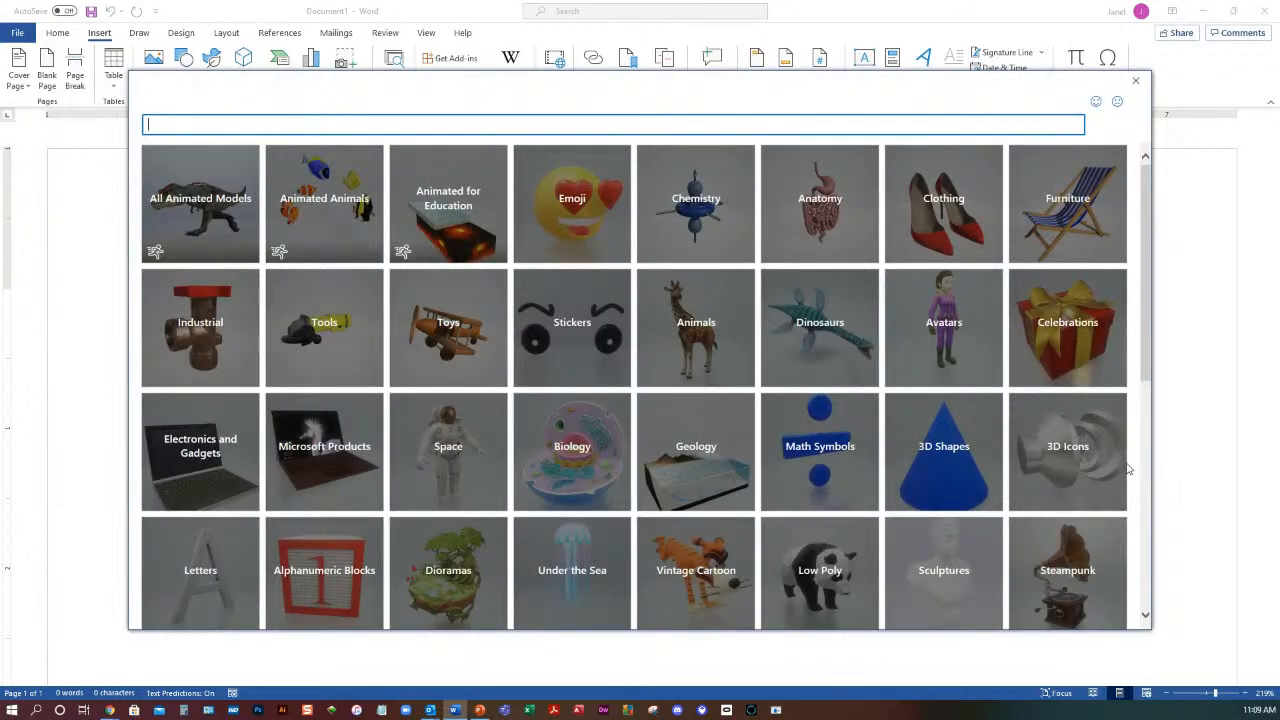
click(695, 560)
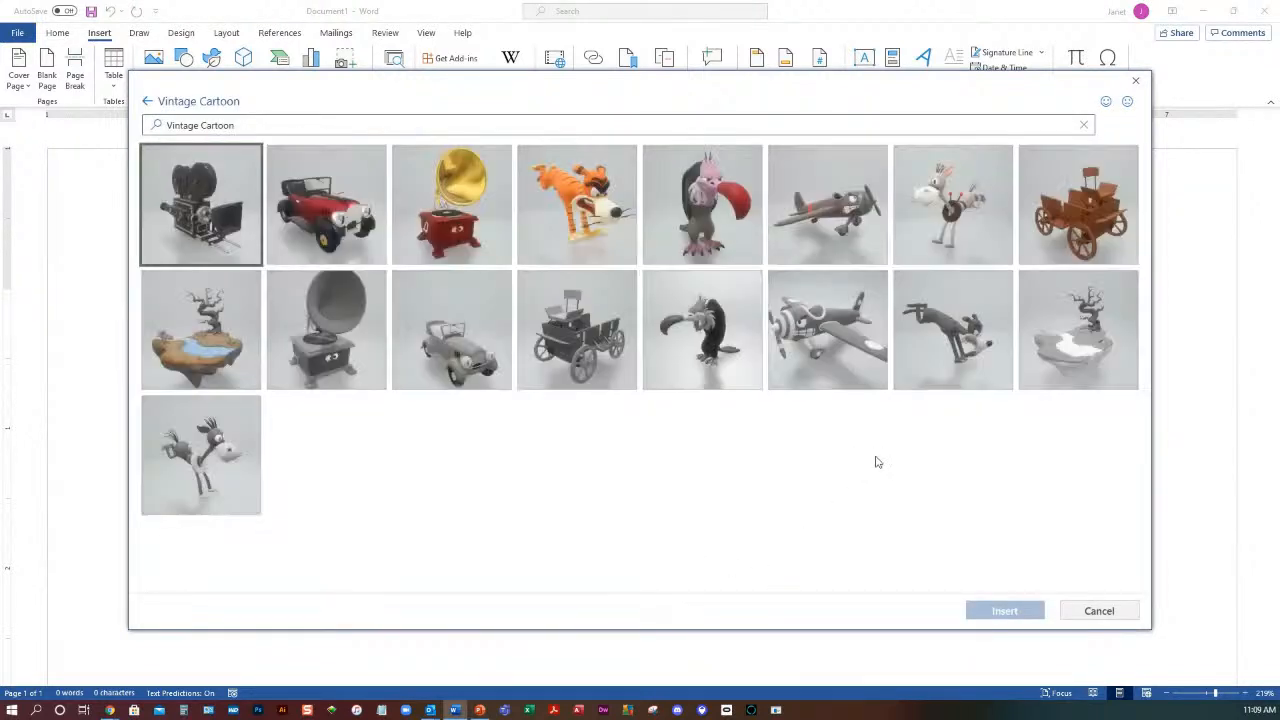
click(576, 193)
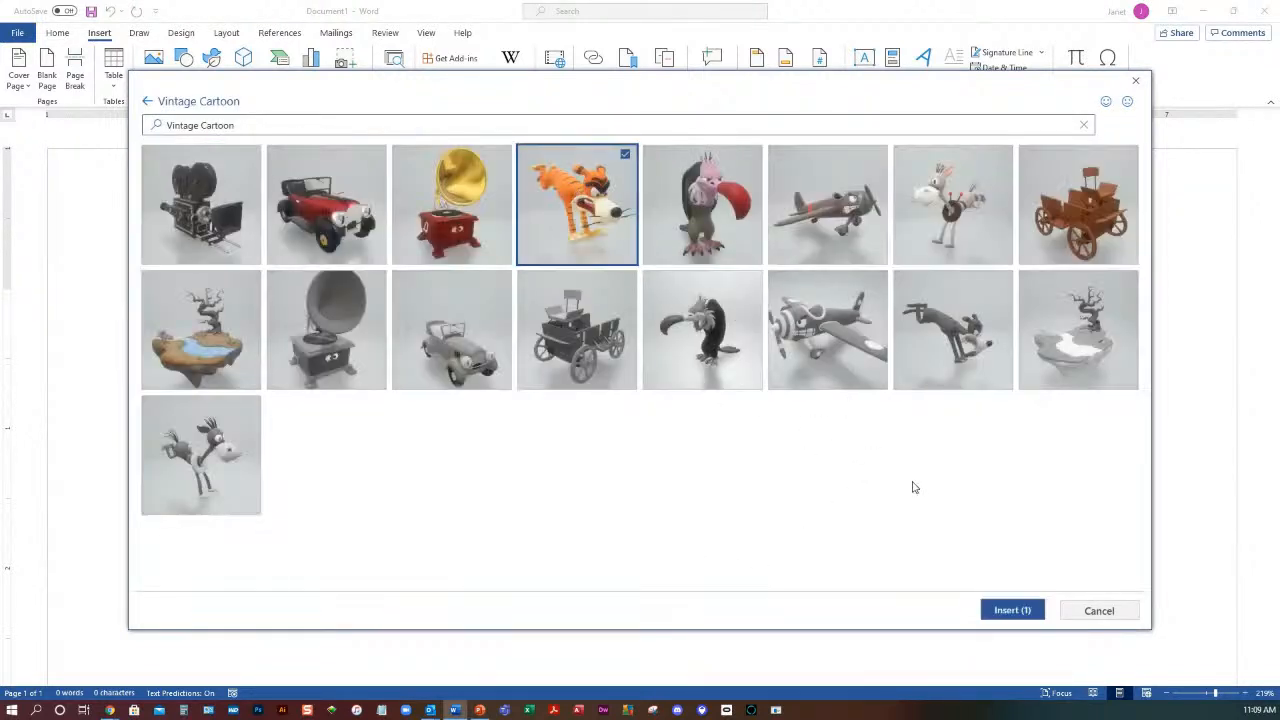
click(1010, 609)
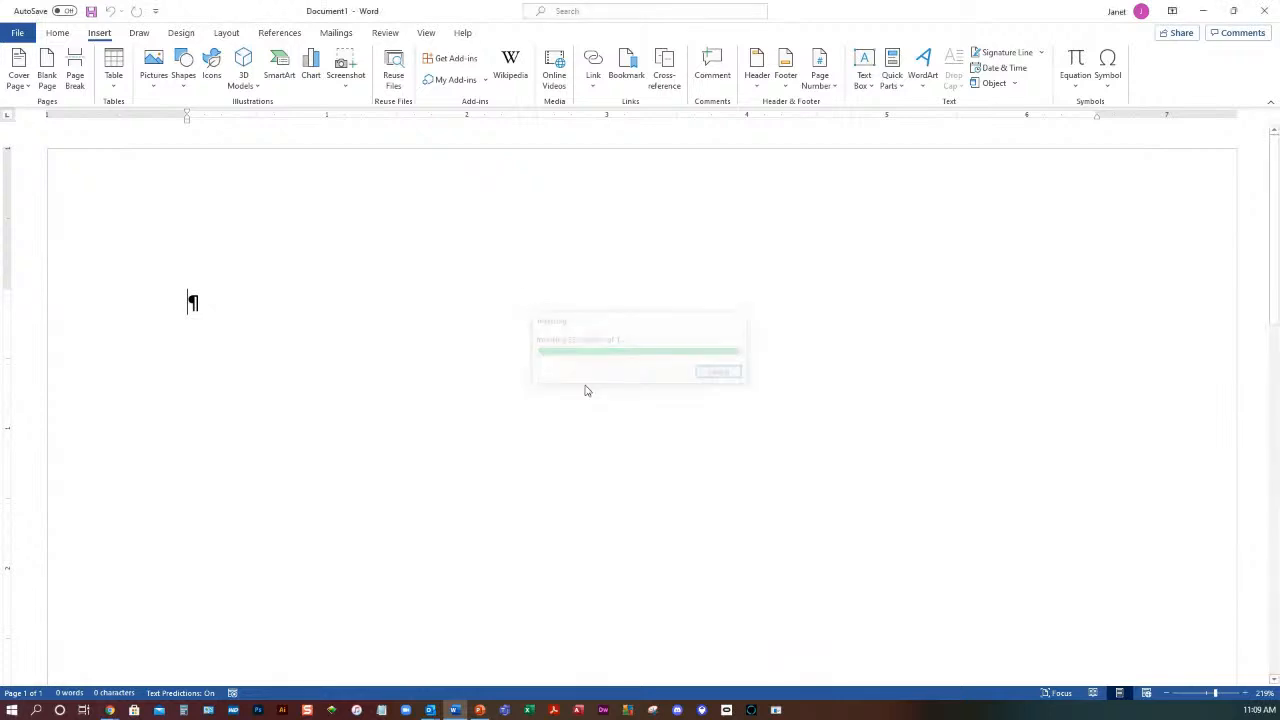
- Turn the tiger in 3D to face the page's left side and place it in the page's upper-right corner
drag(283, 410, 351, 330)
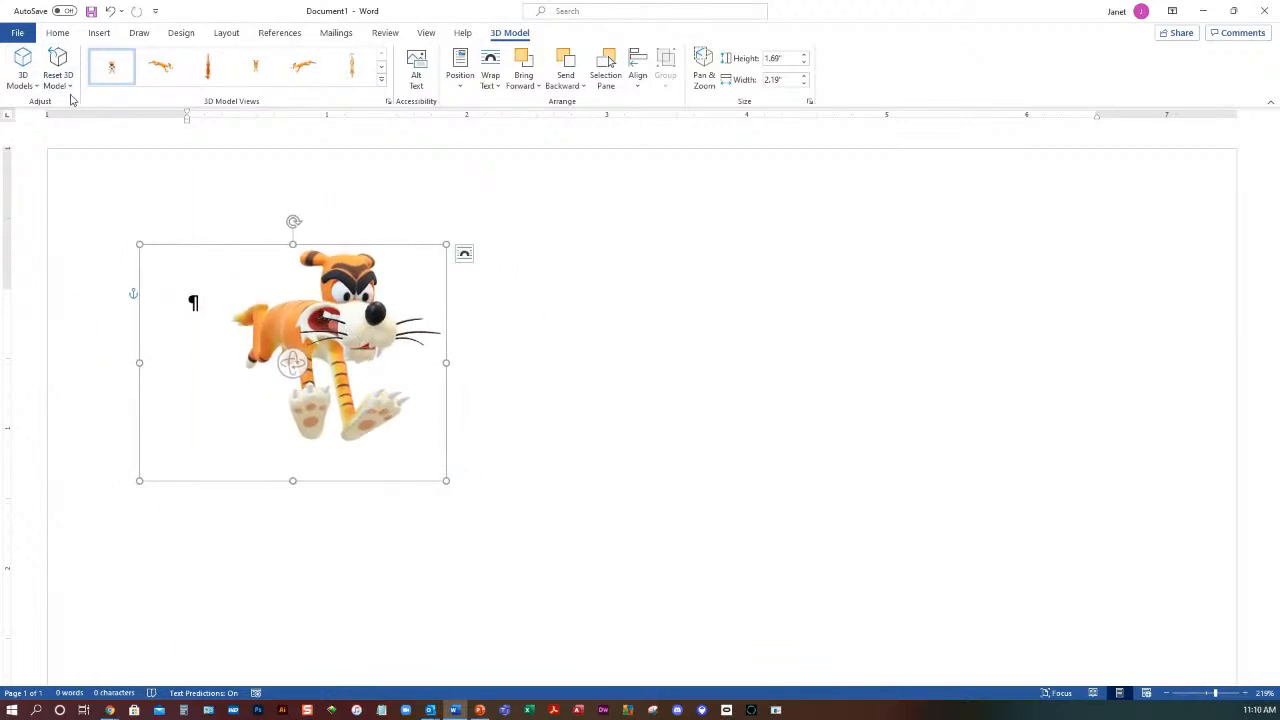
drag(314, 324, 938, 322)
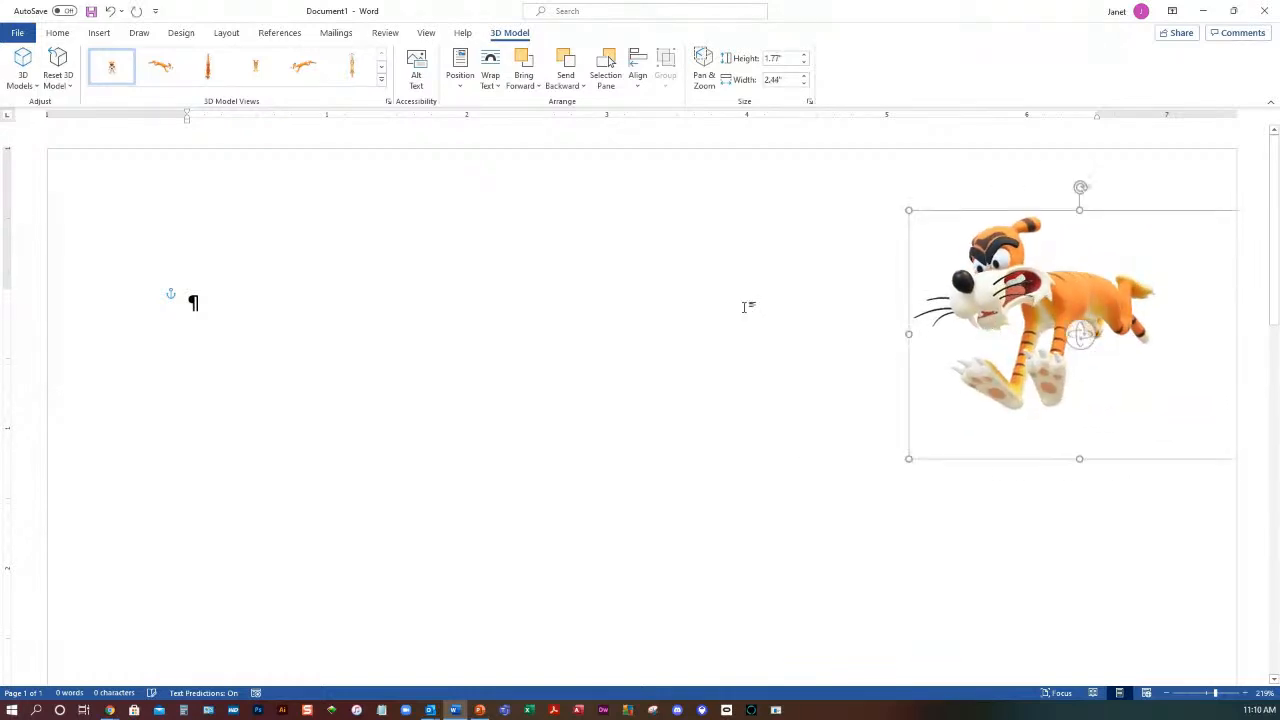
click(335, 260)
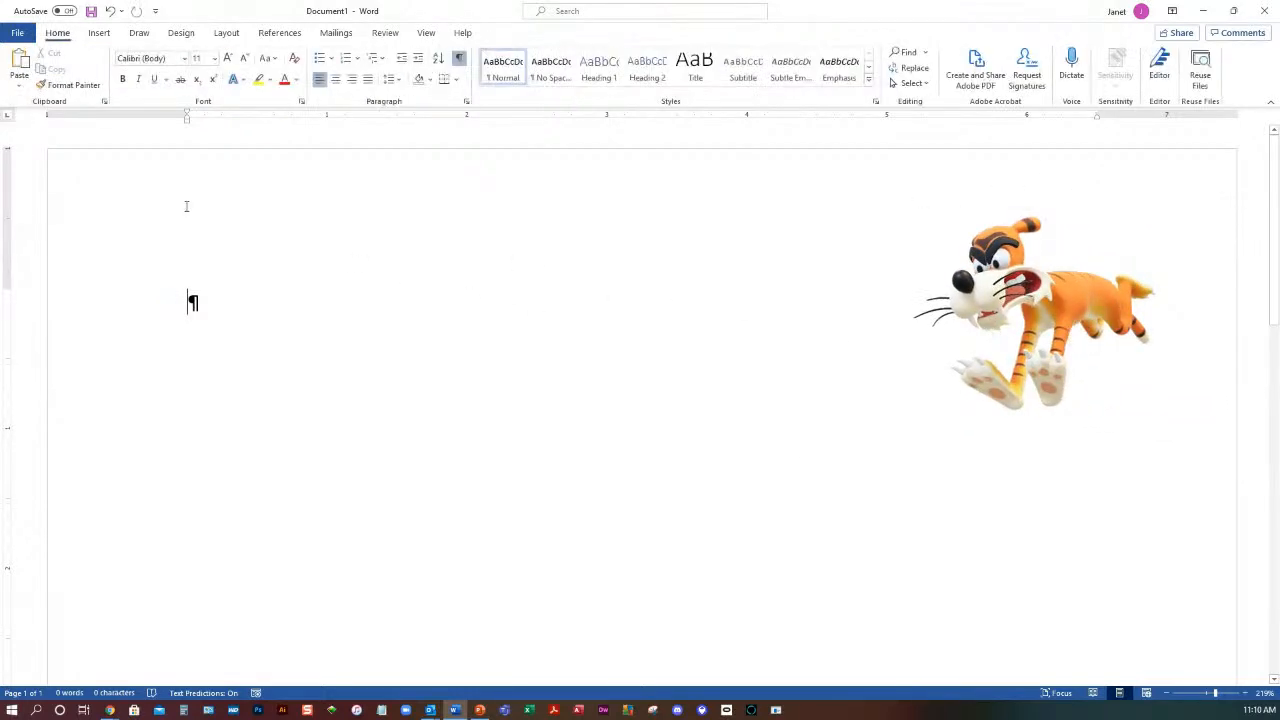
- Insert the gray cat from the Animated Animals stock 3D models into the document
click(100, 33)
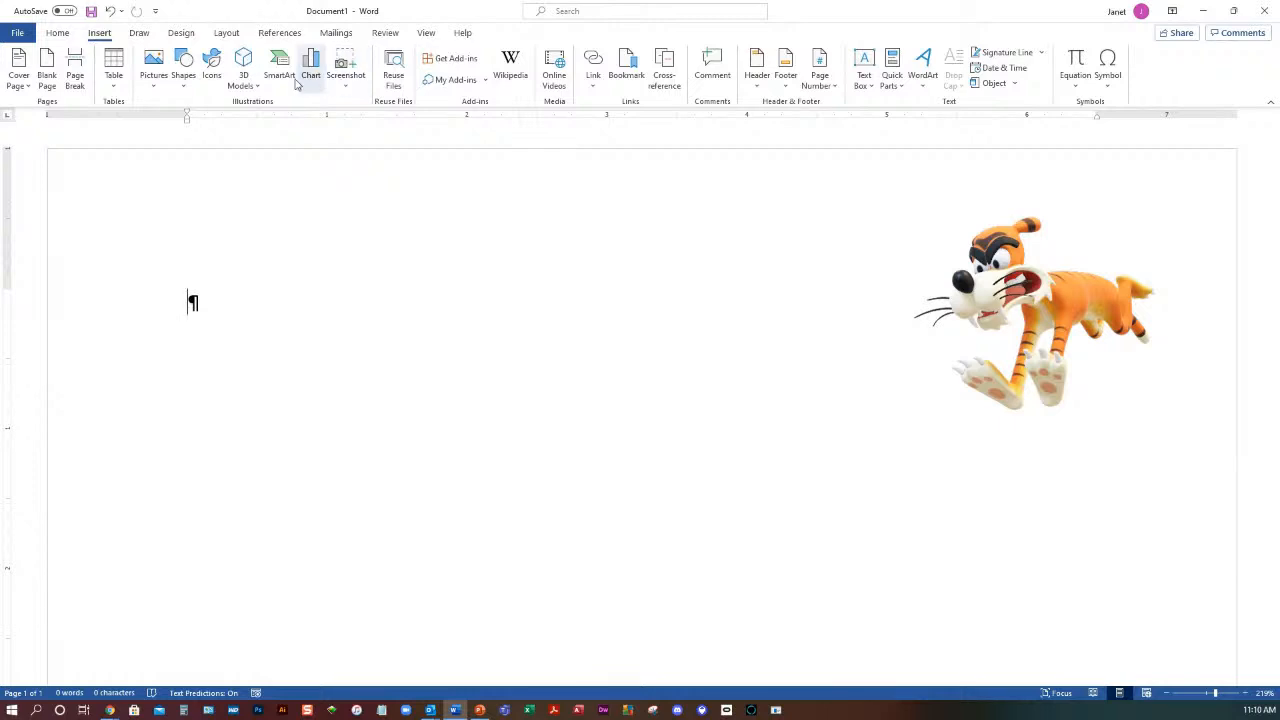
click(243, 80)
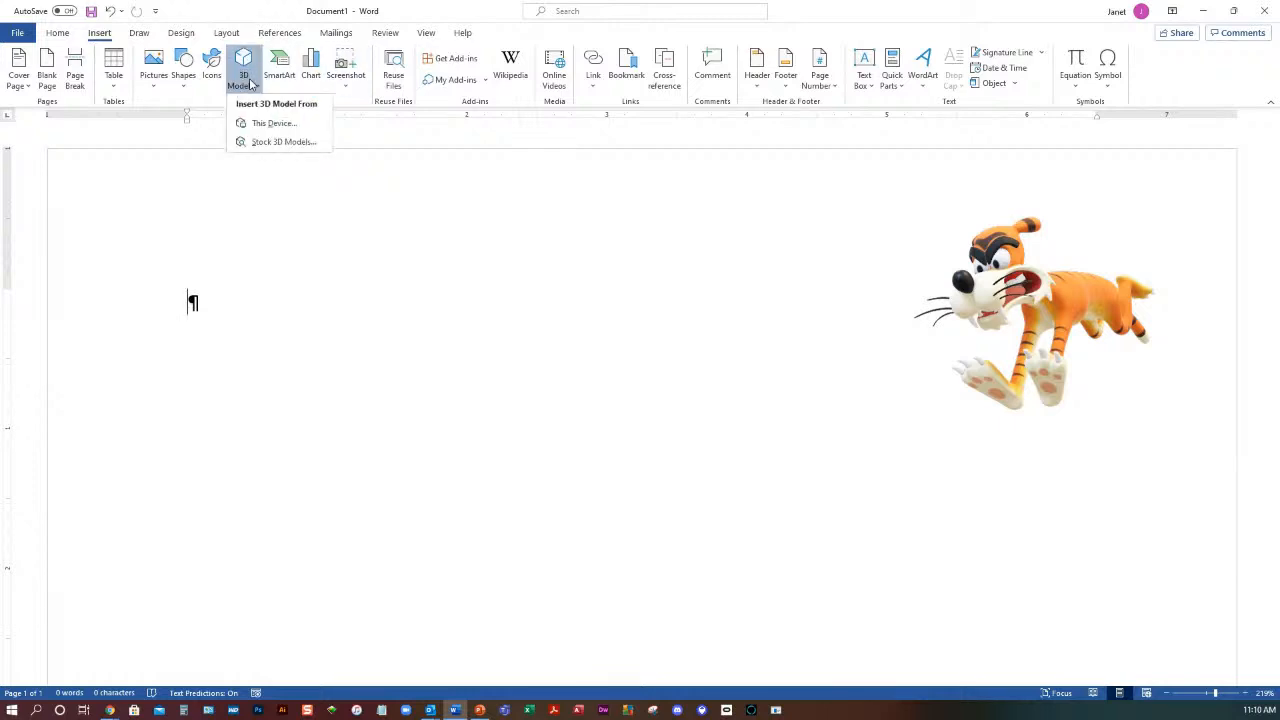
click(272, 144)
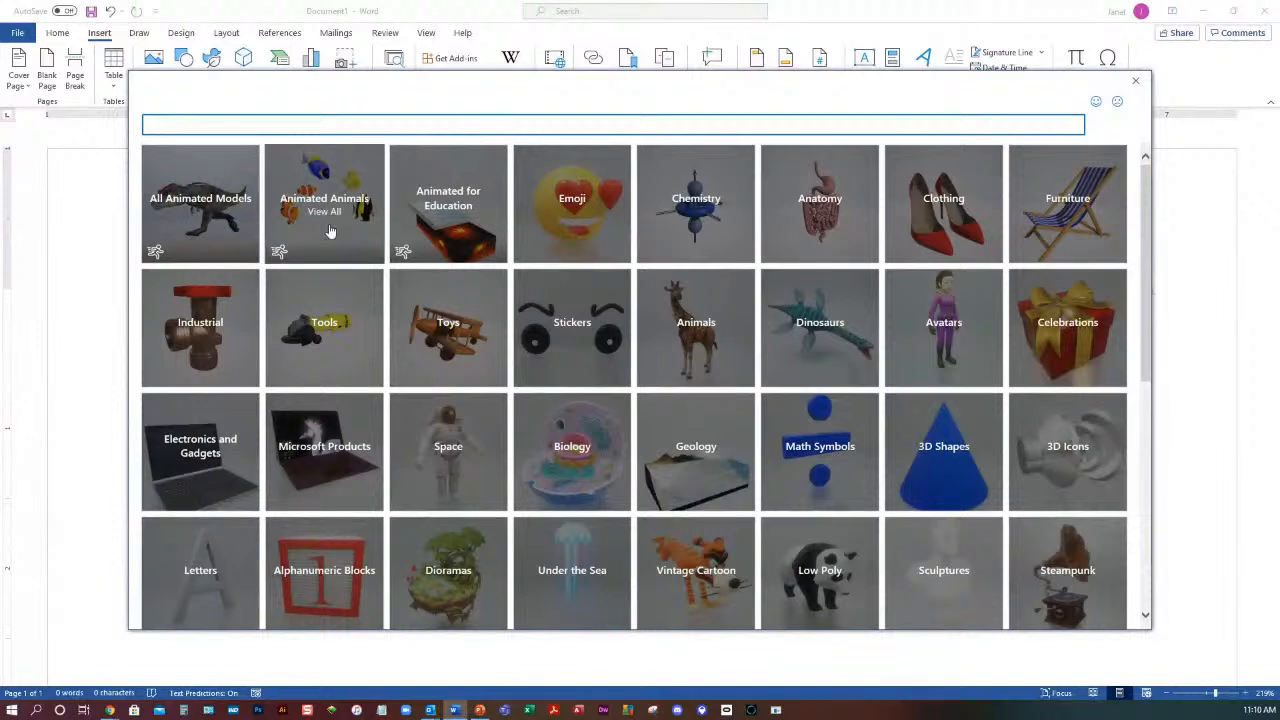
click(328, 231)
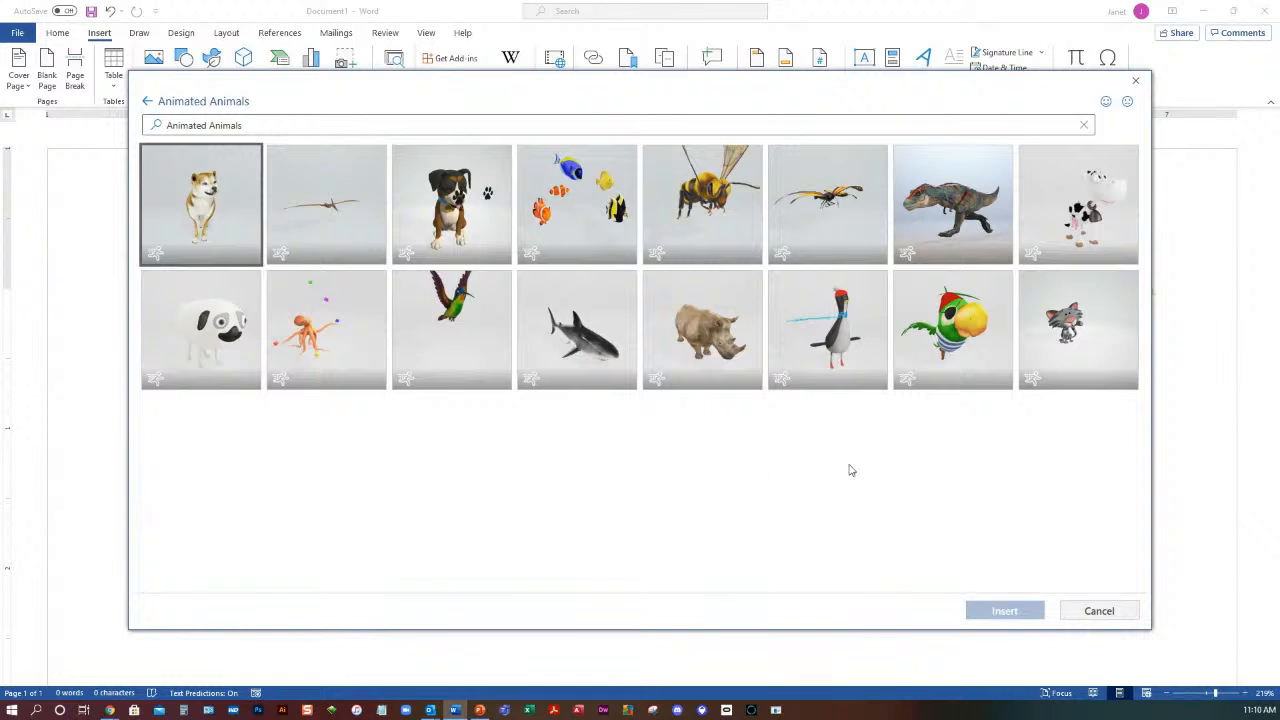
click(1070, 330)
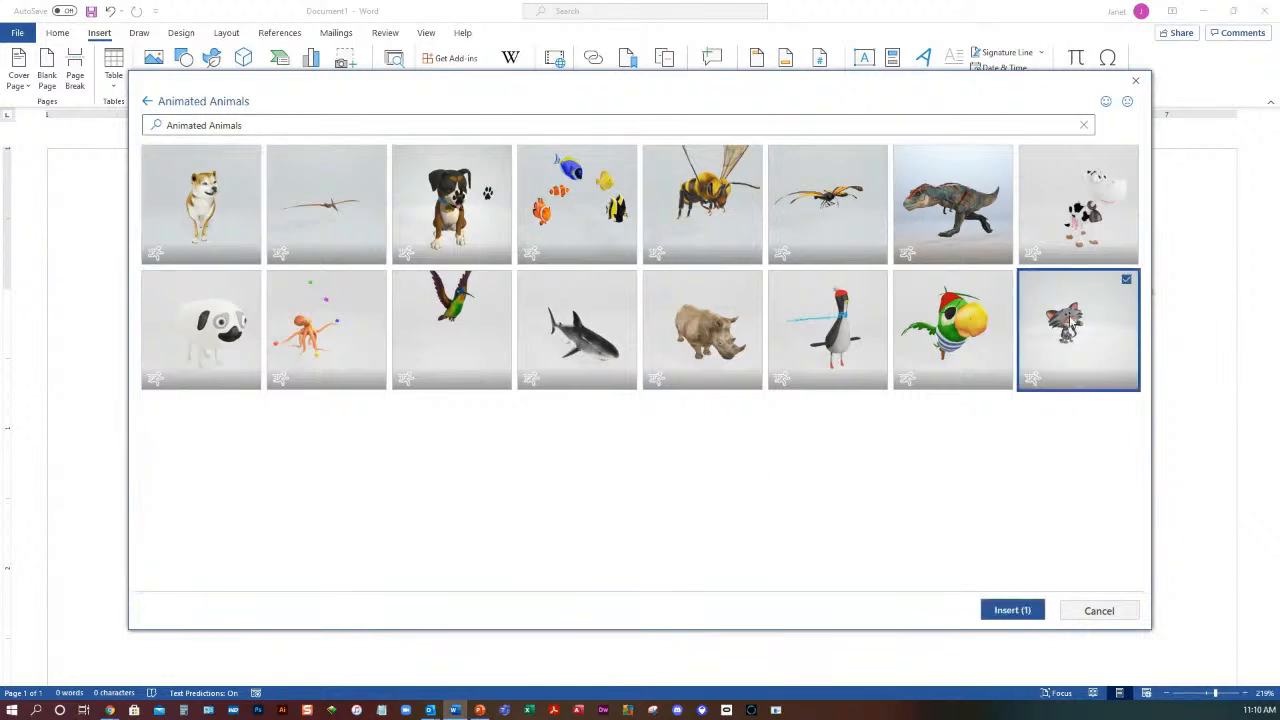
click(1008, 610)
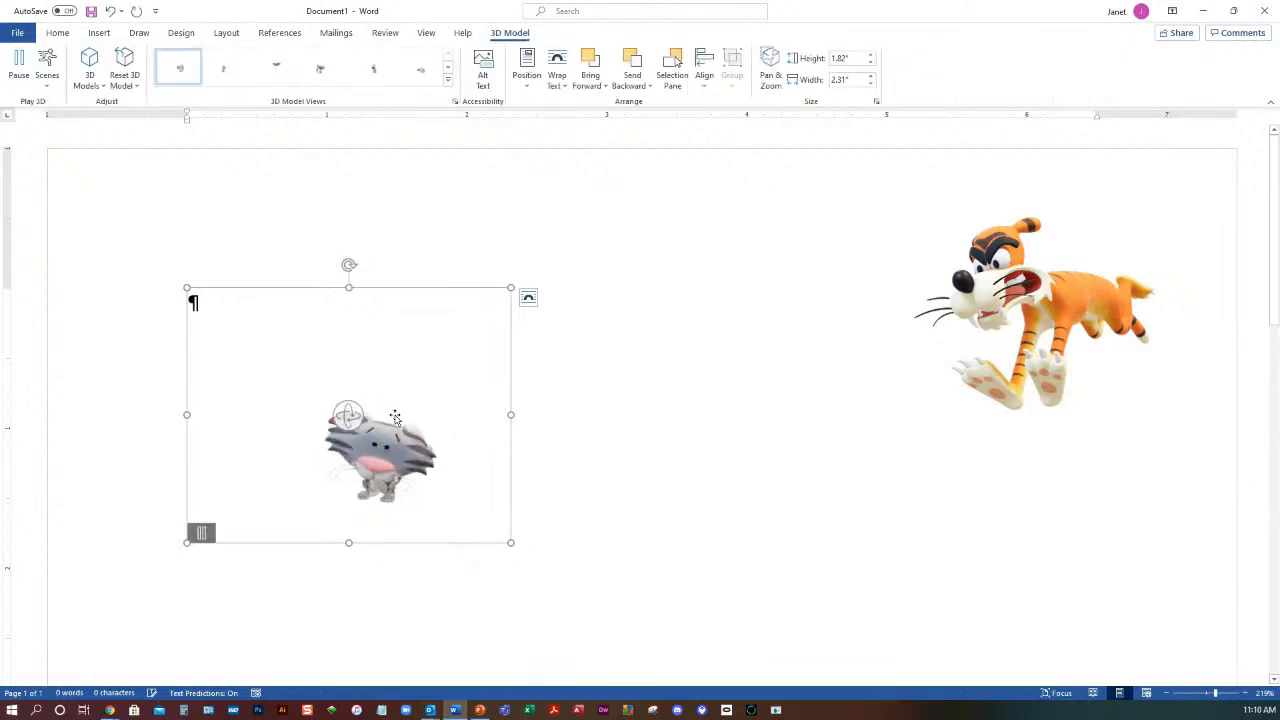
- Enlarge the cat and turn it in 3D, giving a frame about 4.02" high by 4.11" wide
drag(511, 288, 672, 214)
drag(460, 372, 528, 319)
- Try the Scene 2, Scene 3 and Scene 4 animations on the cat
click(50, 88)
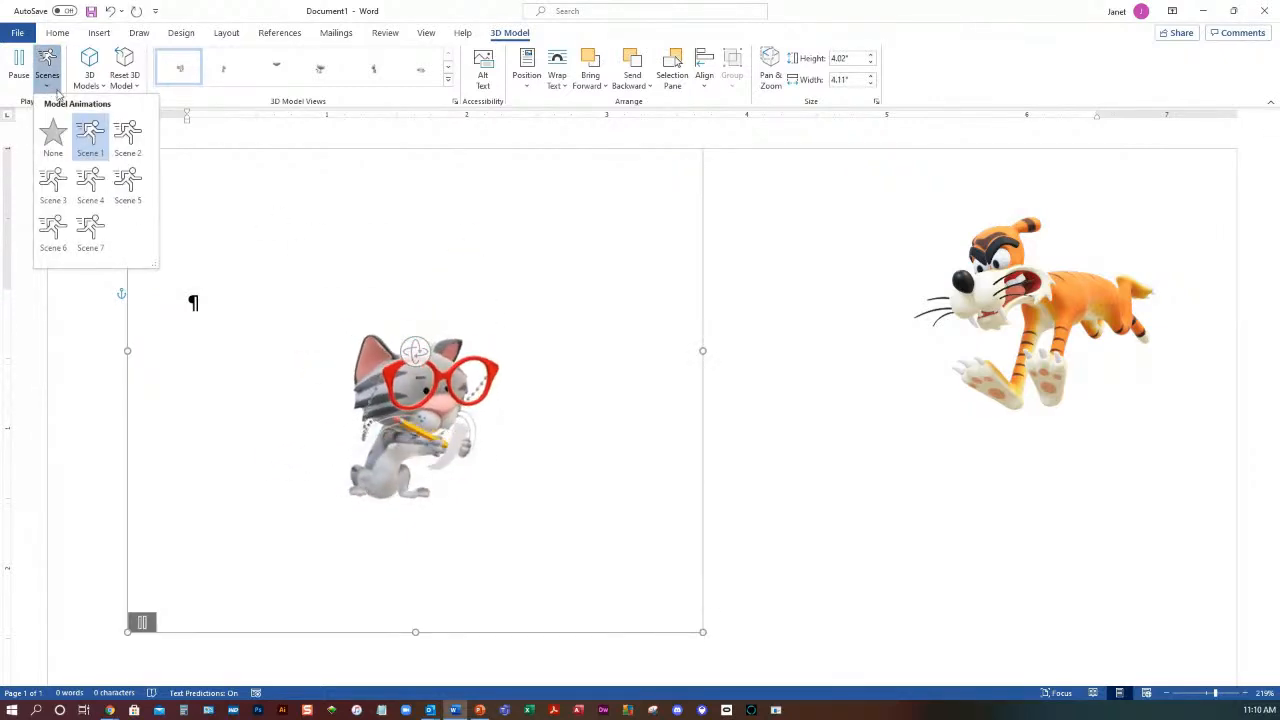
click(128, 140)
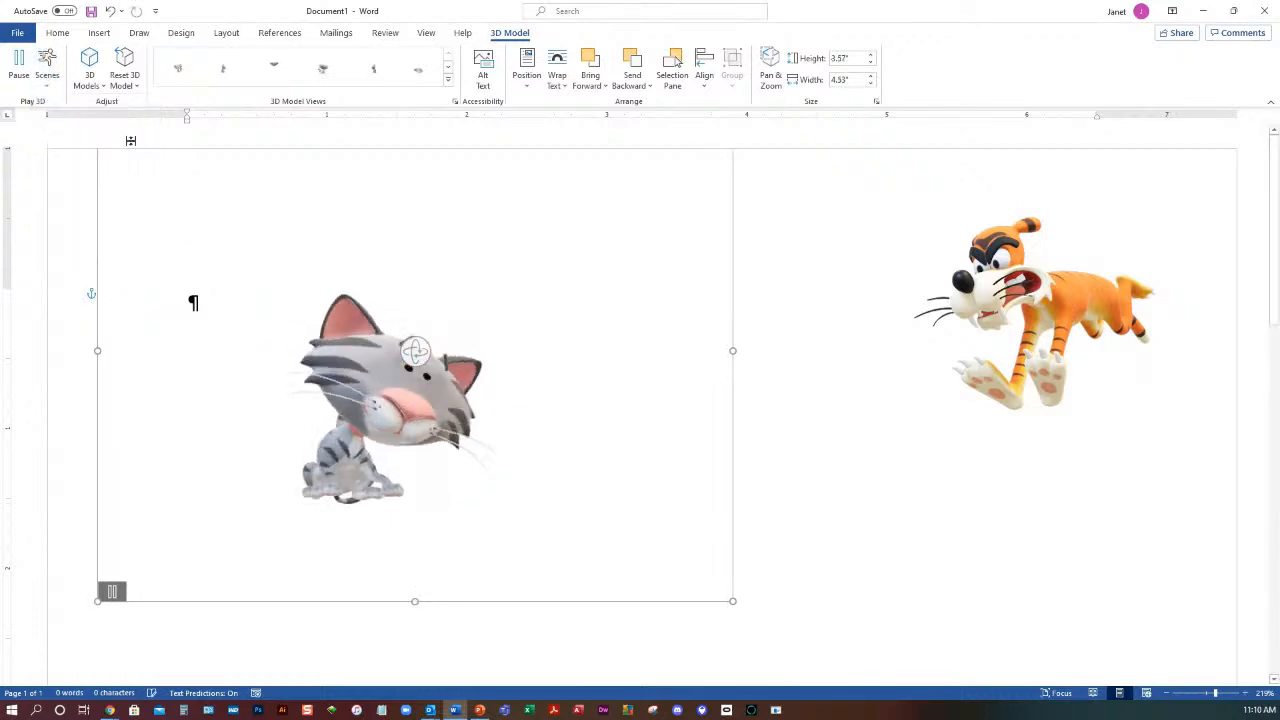
click(125, 80)
click(47, 75)
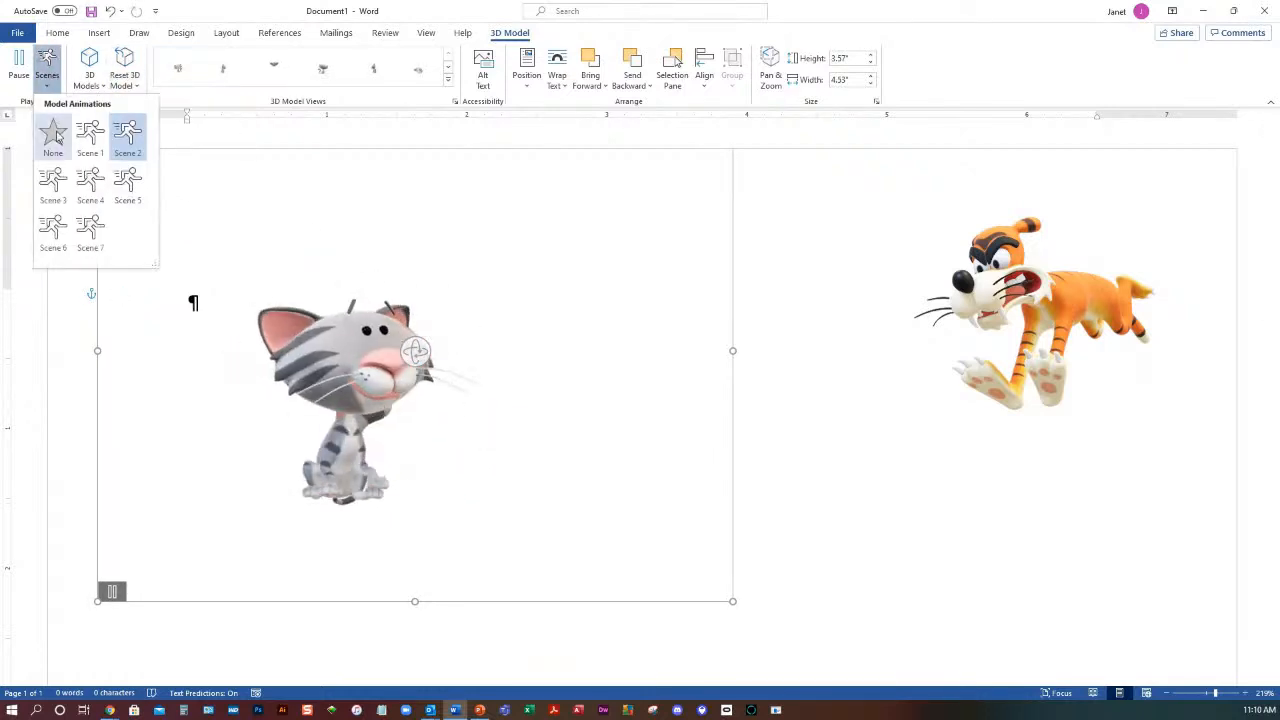
click(47, 185)
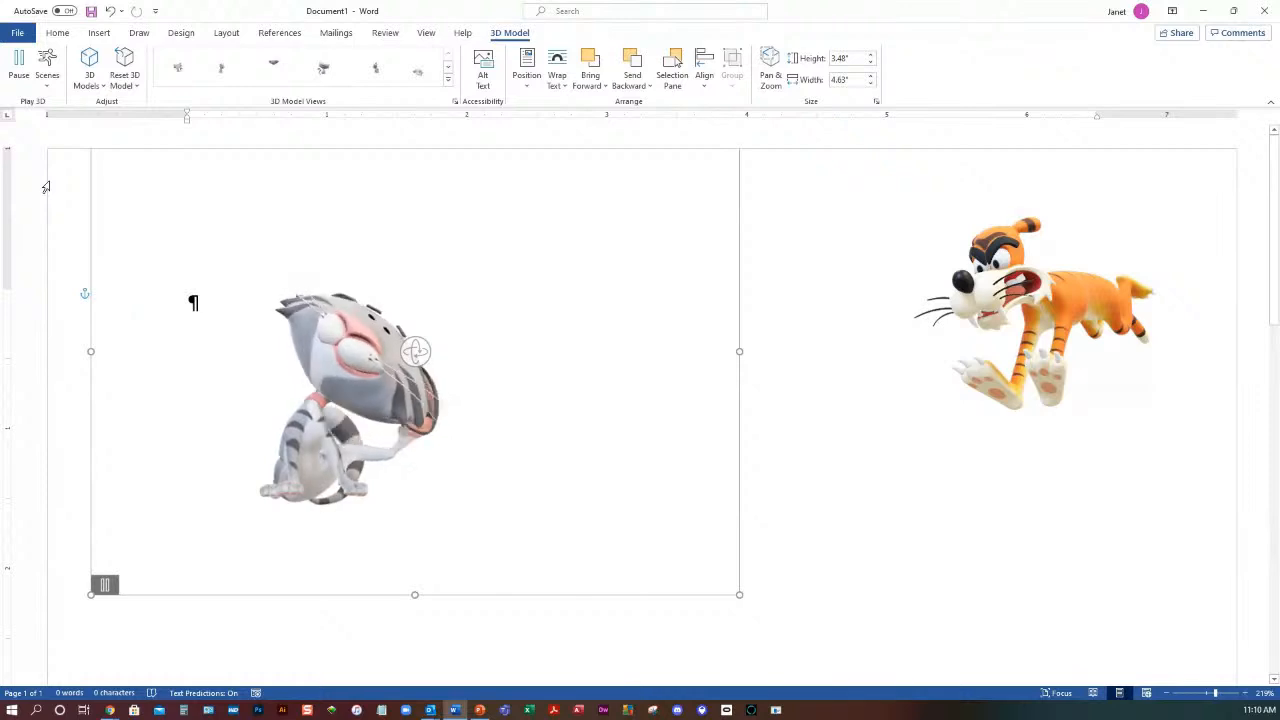
click(47, 75)
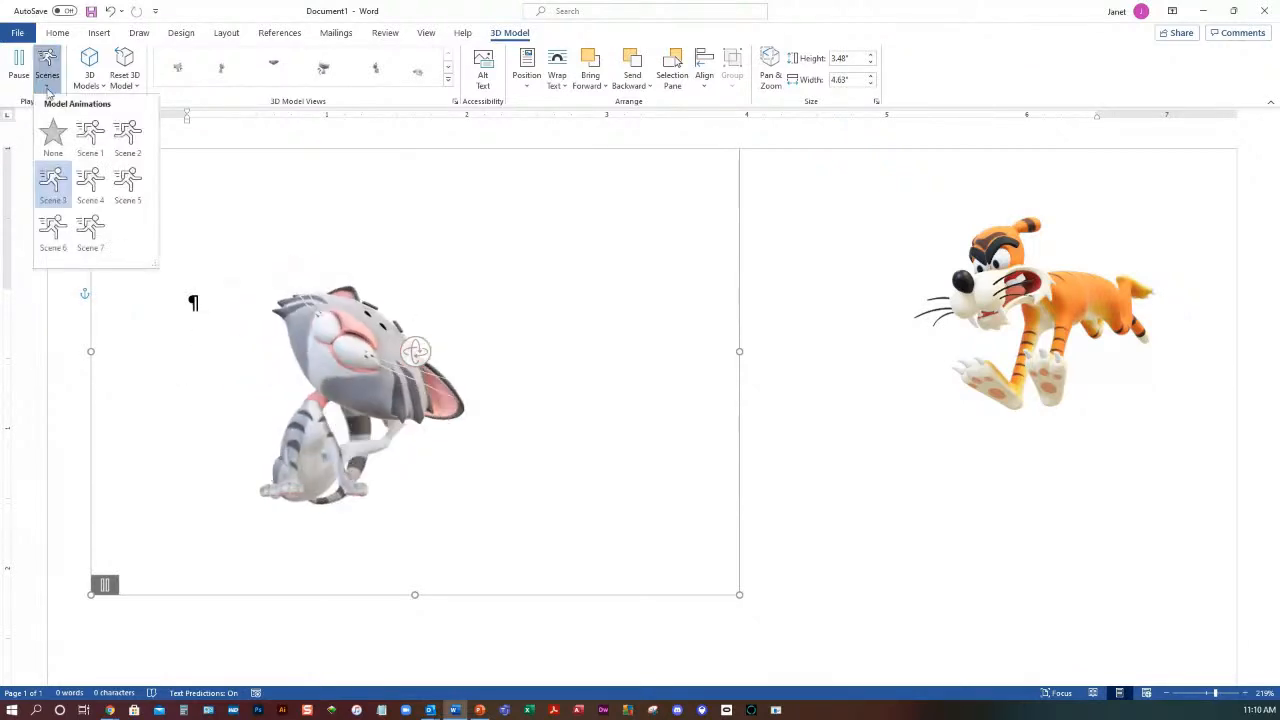
click(87, 180)
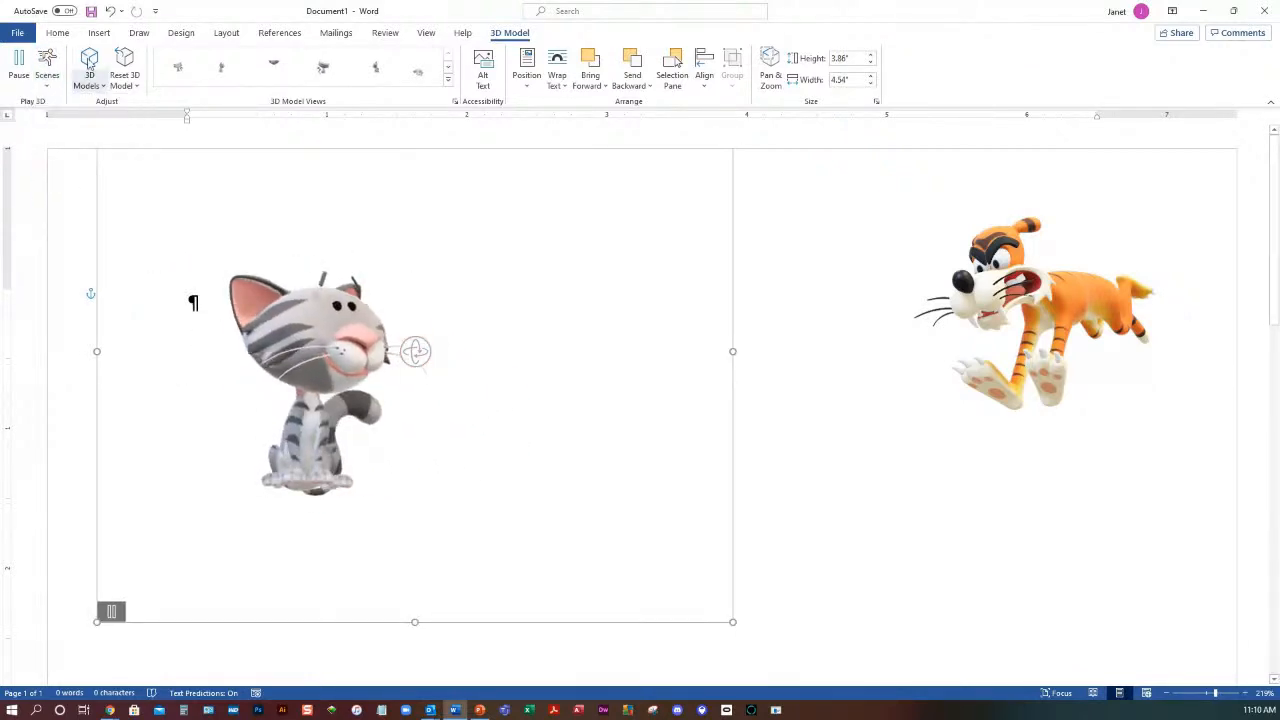
- Try the Scene 5 animation on the cat and tilt the model in 3D to show the rug from above
click(47, 80)
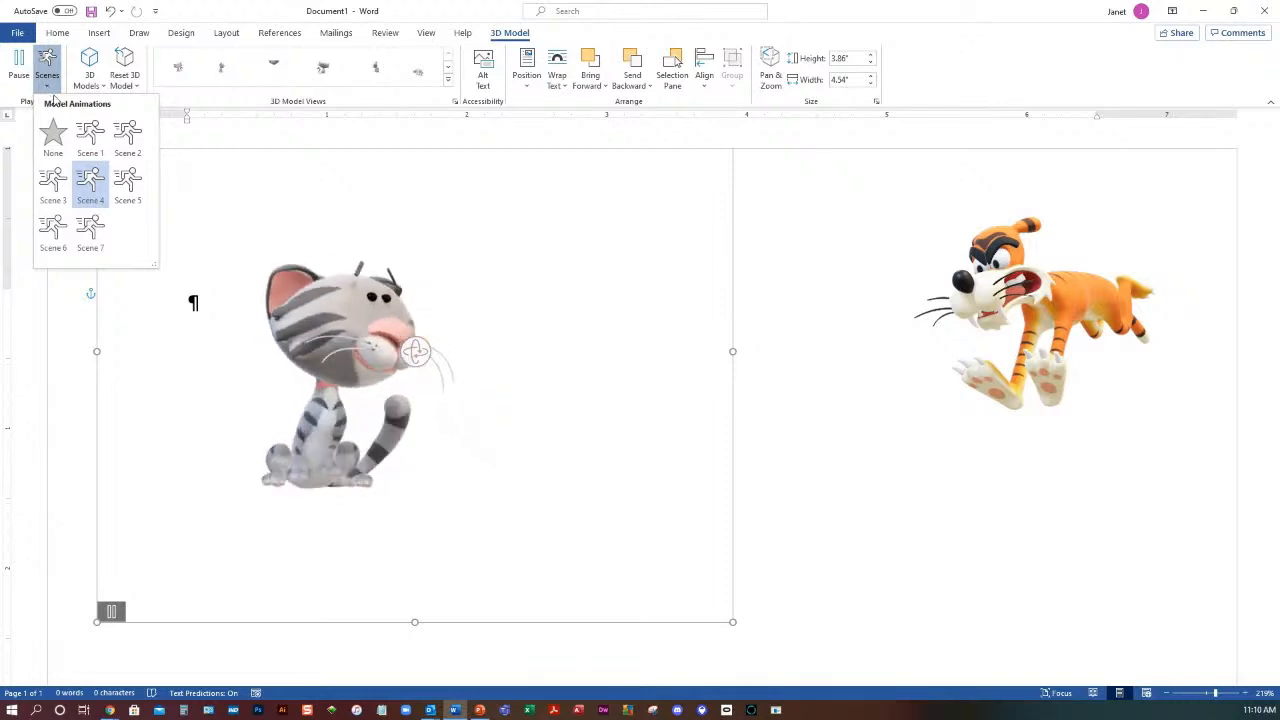
click(122, 185)
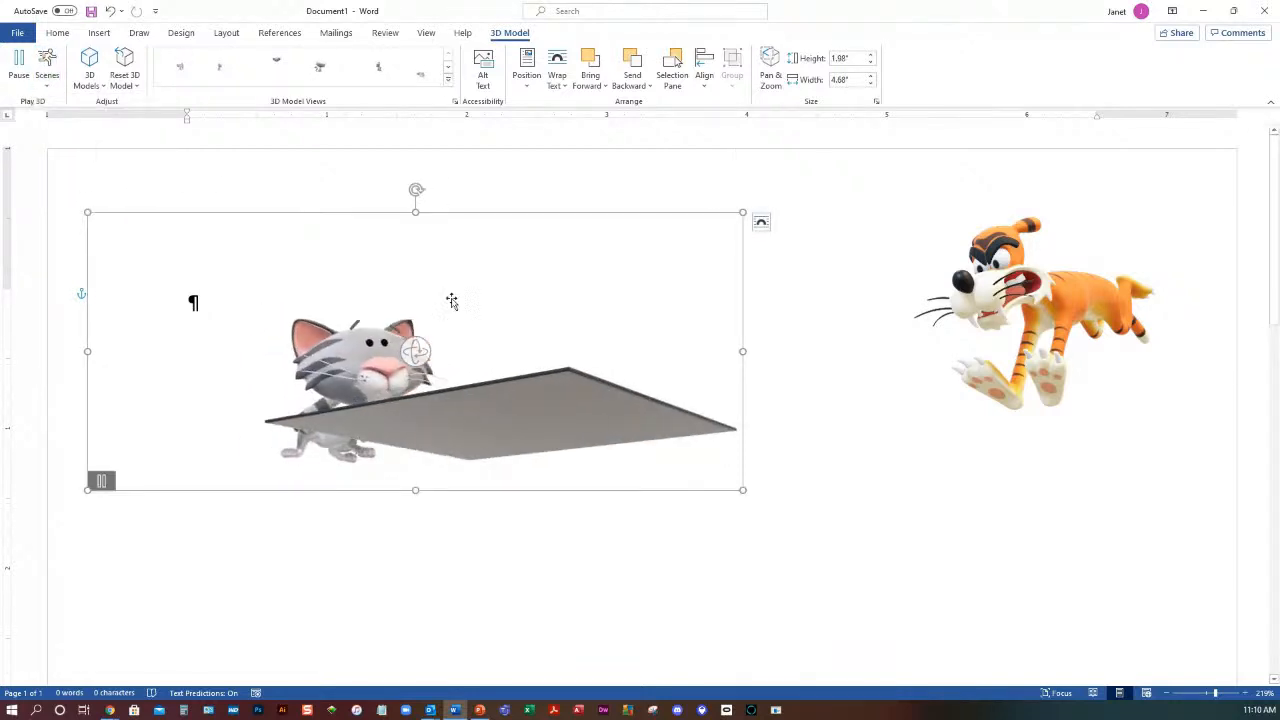
drag(411, 355, 471, 431)
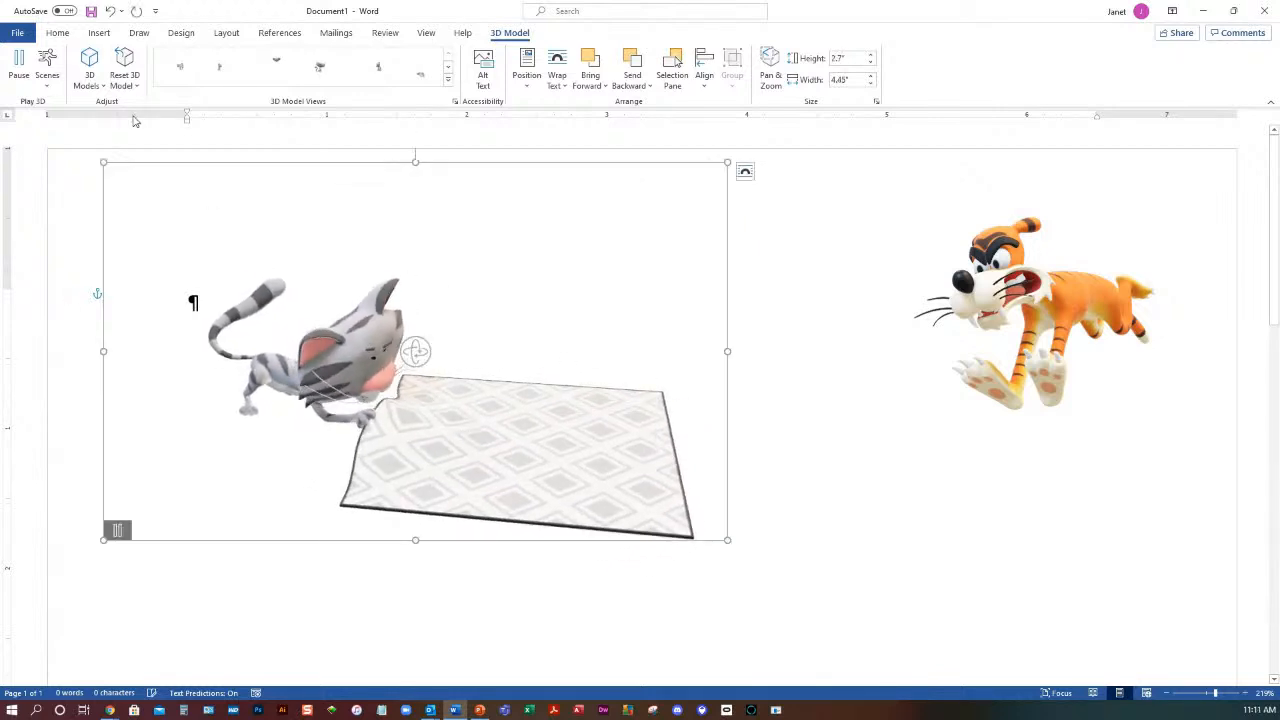
- Try the Scene 6 and Scene 7 animations on the cat
click(47, 78)
click(126, 180)
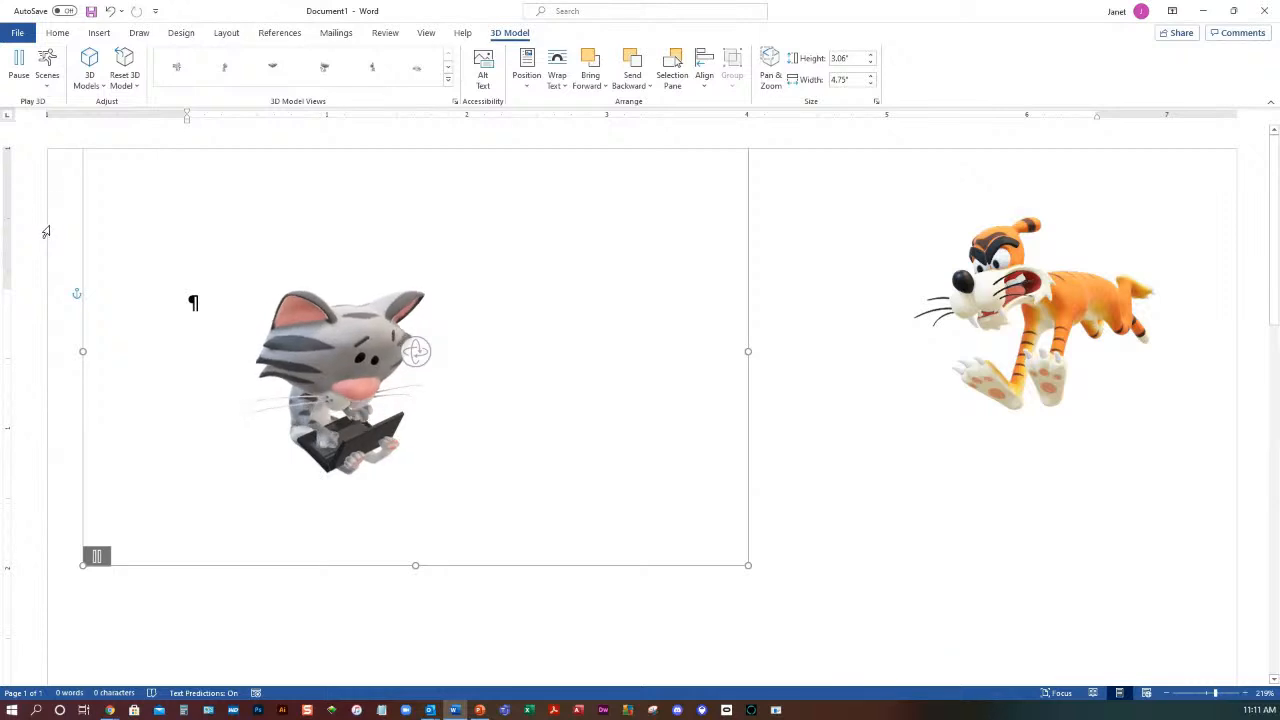
click(47, 78)
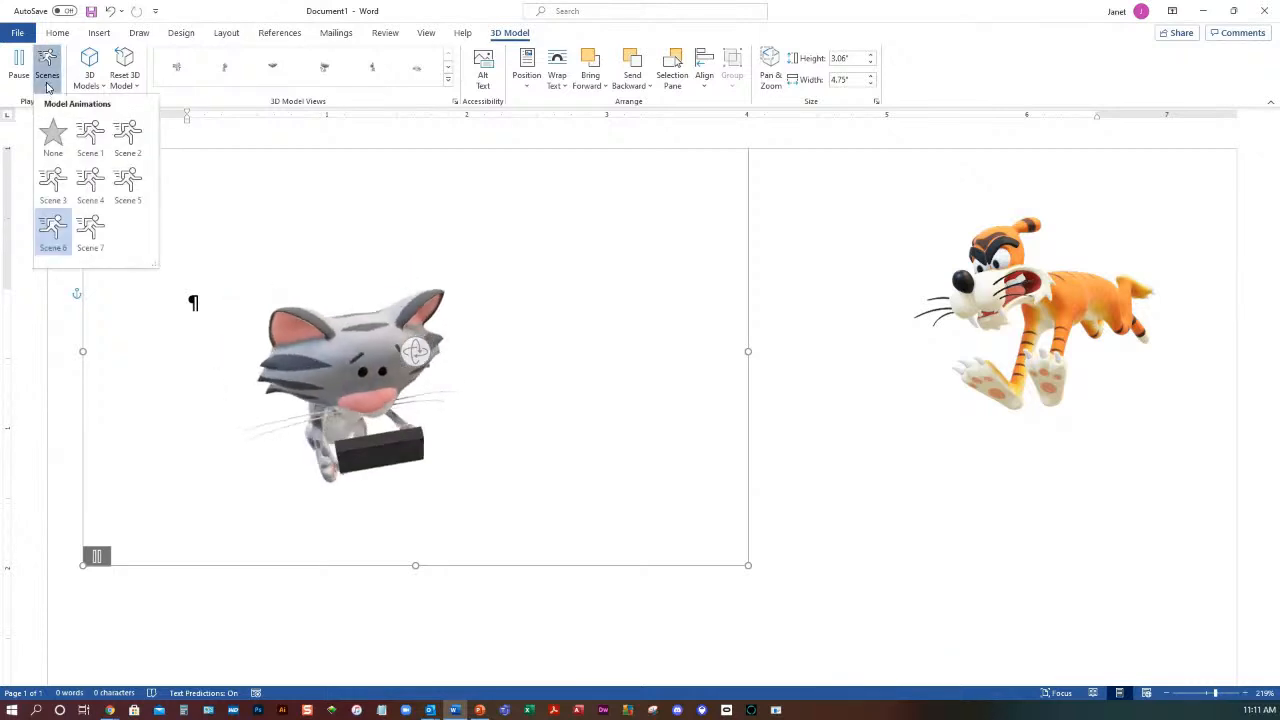
click(91, 229)
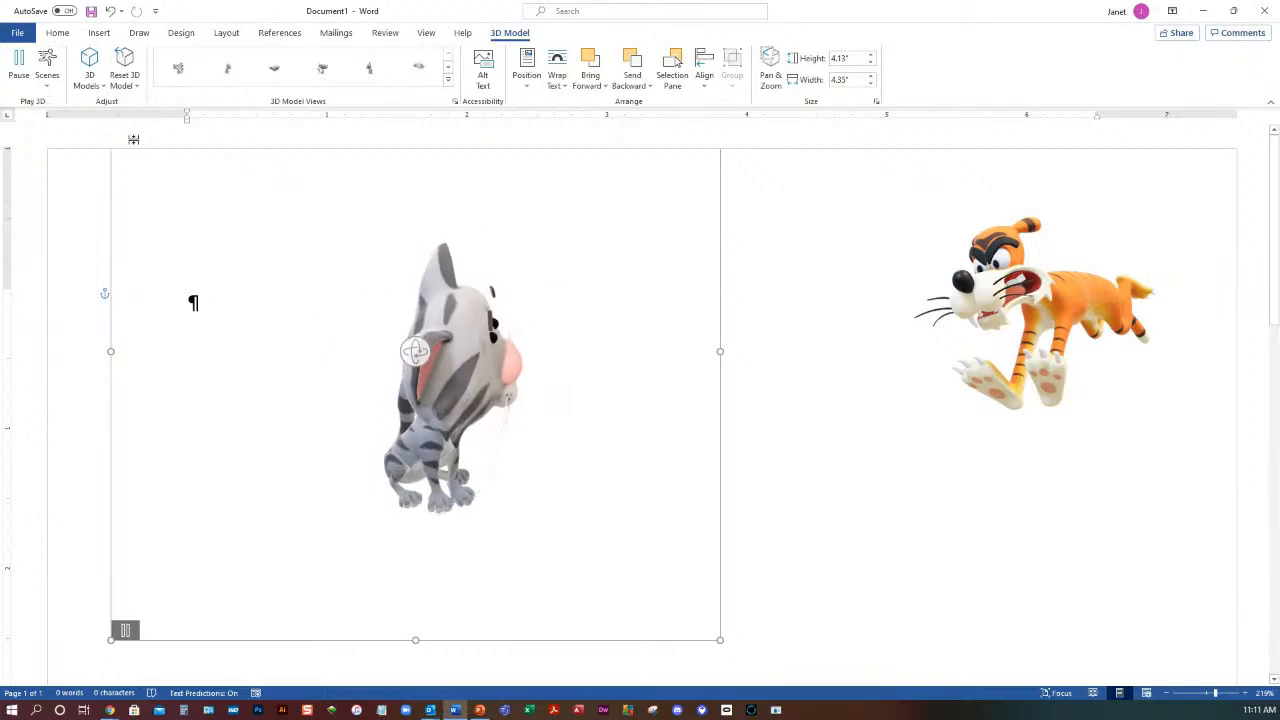
- Apply the Scene 1 animation to the cat and shift the model slightly toward the tiger, with a frame about 3.86" by 4.04"
click(57, 77)
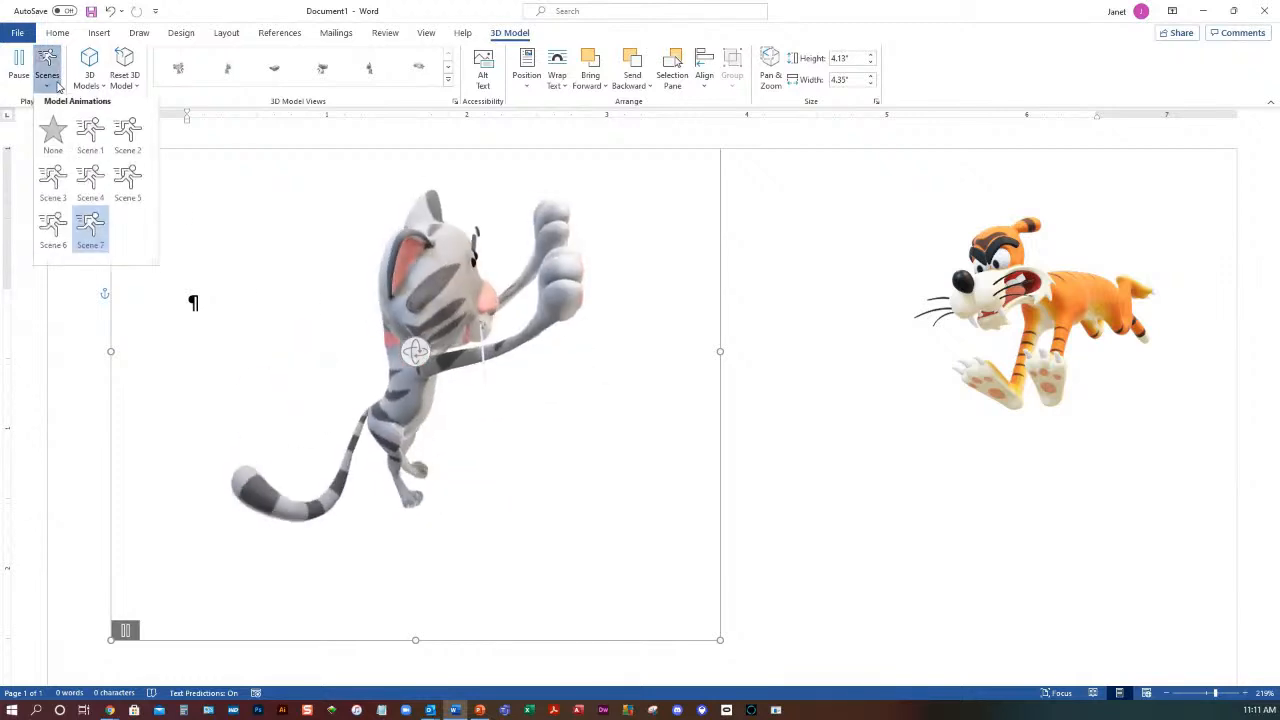
click(89, 133)
click(47, 70)
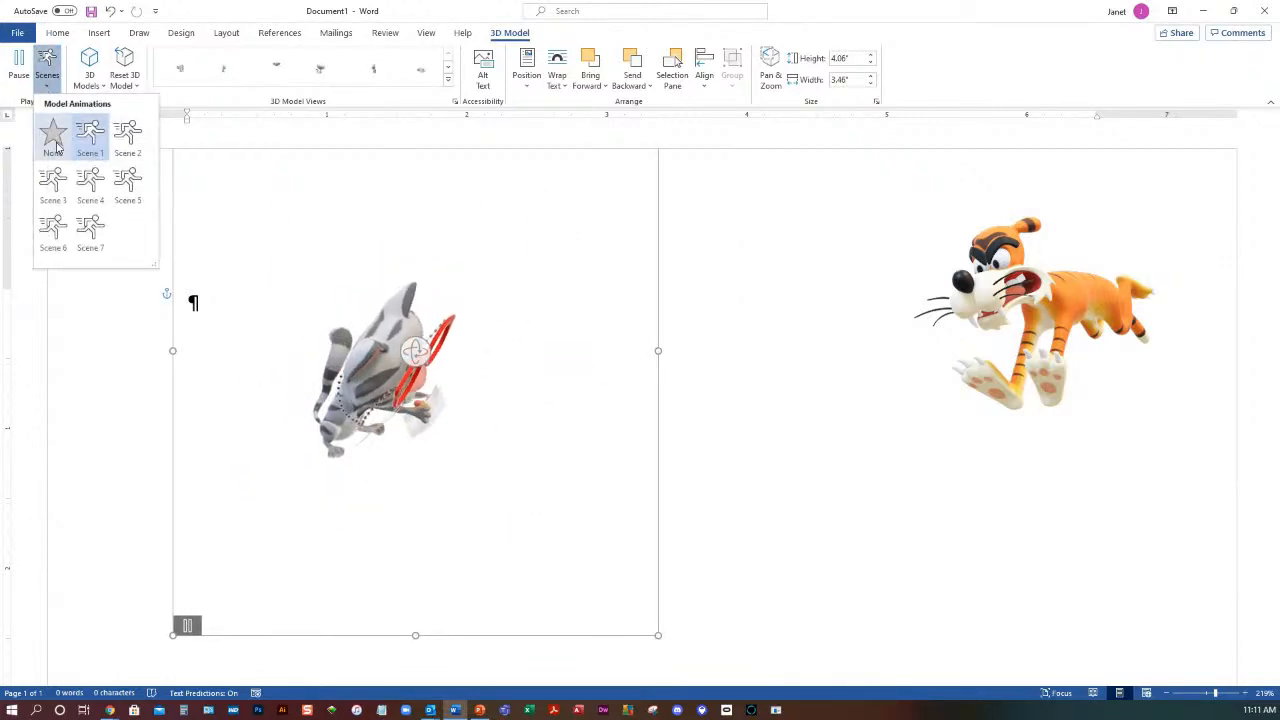
click(486, 283)
drag(384, 362, 562, 406)
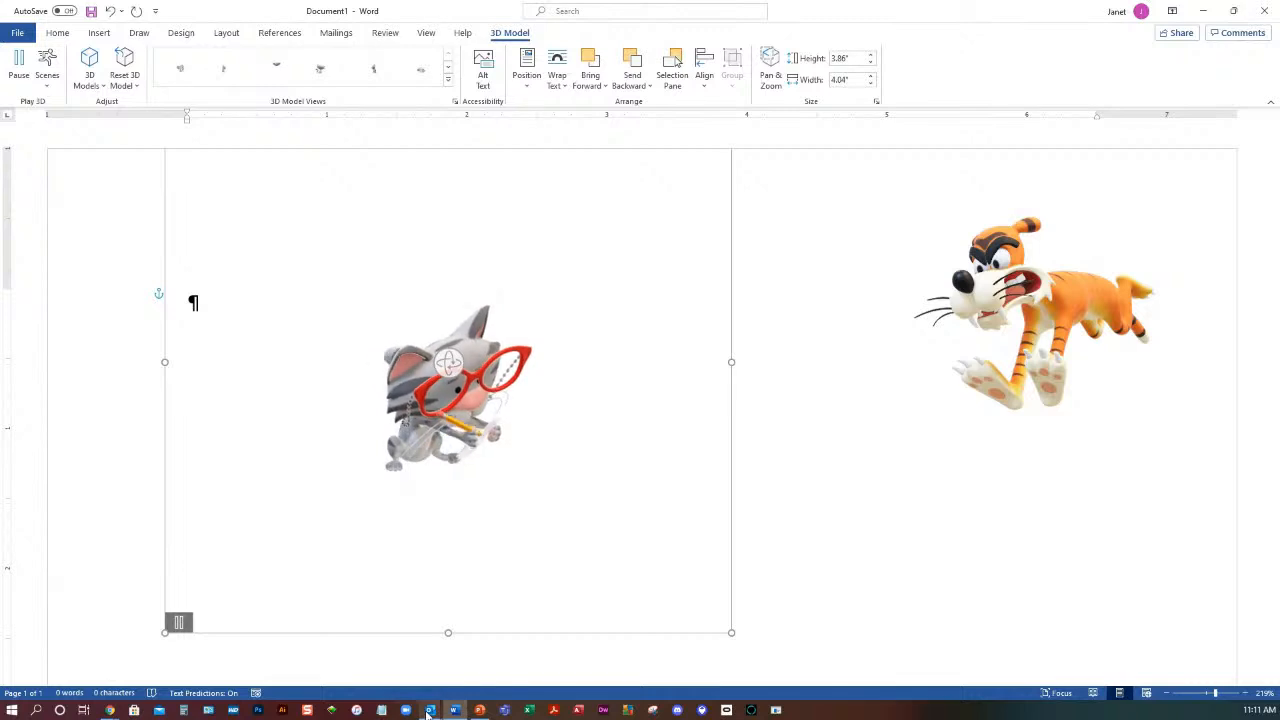
- Switch to the blank Outlook email and open the stock 3D model library for inserting a model
mouse_move(430, 710)
click(471, 663)
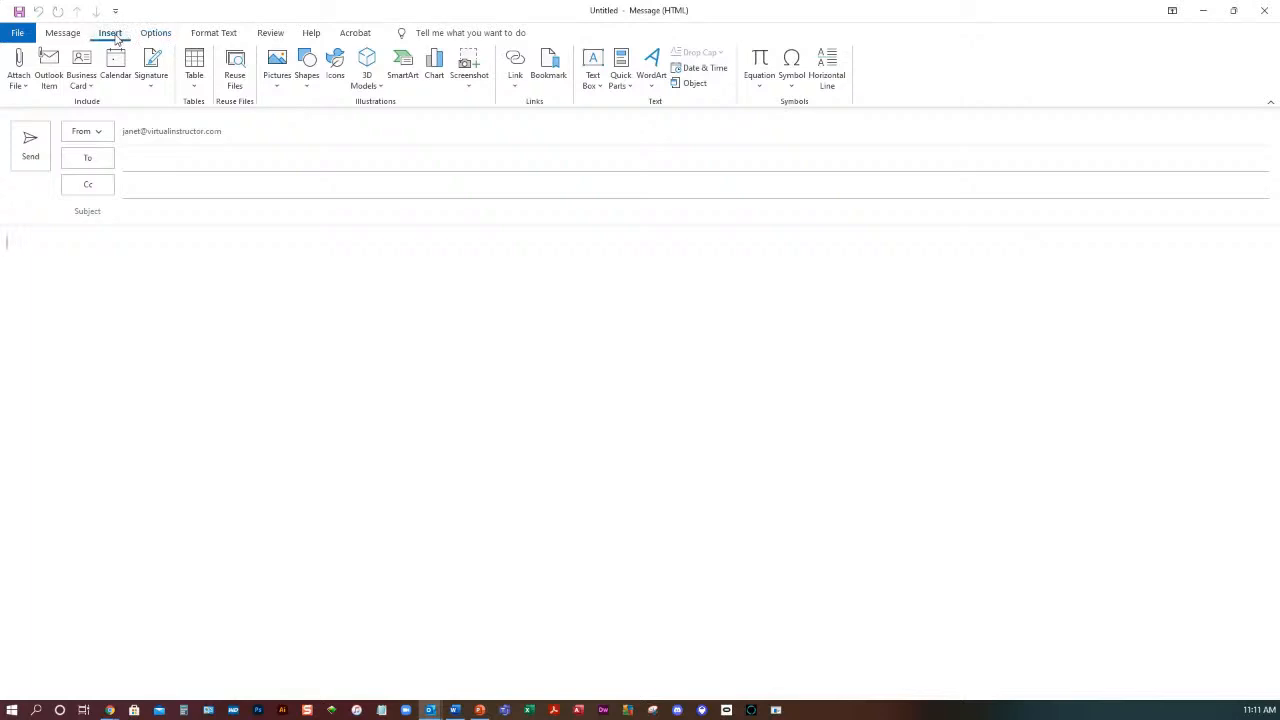
click(371, 86)
click(401, 142)
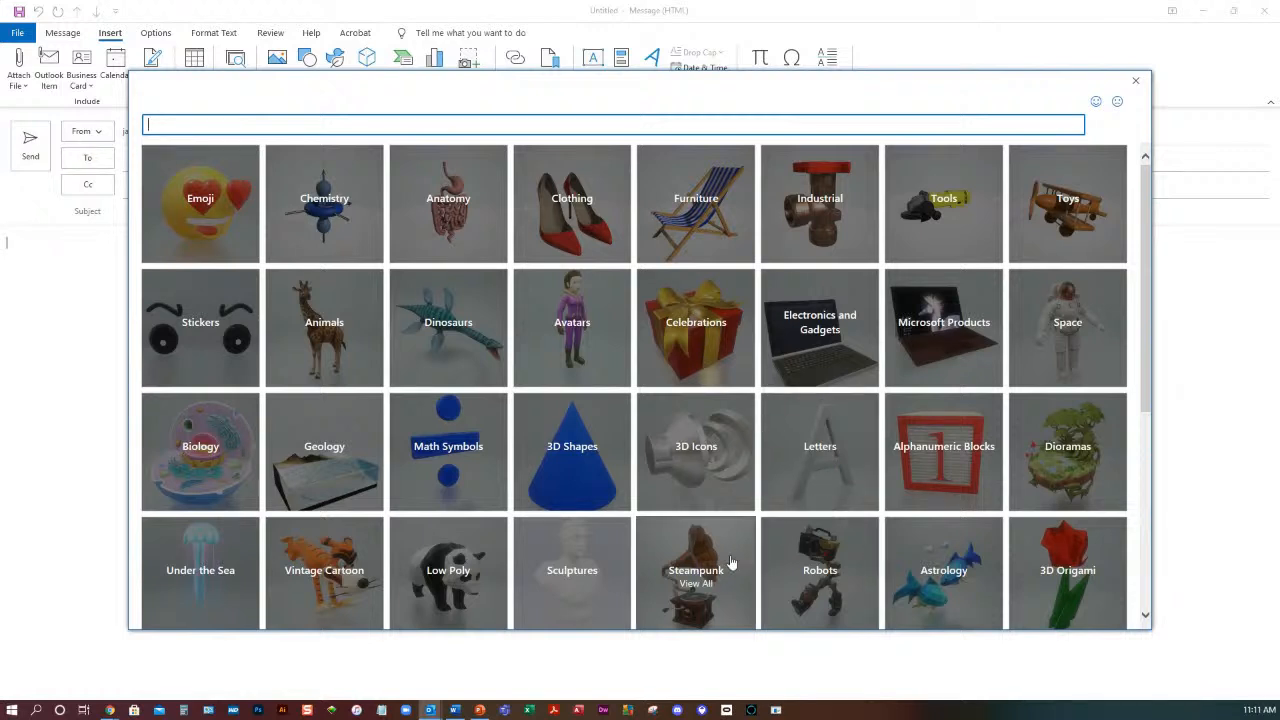
- Insert the panda from the Low Poly category into the message body and select it
click(448, 562)
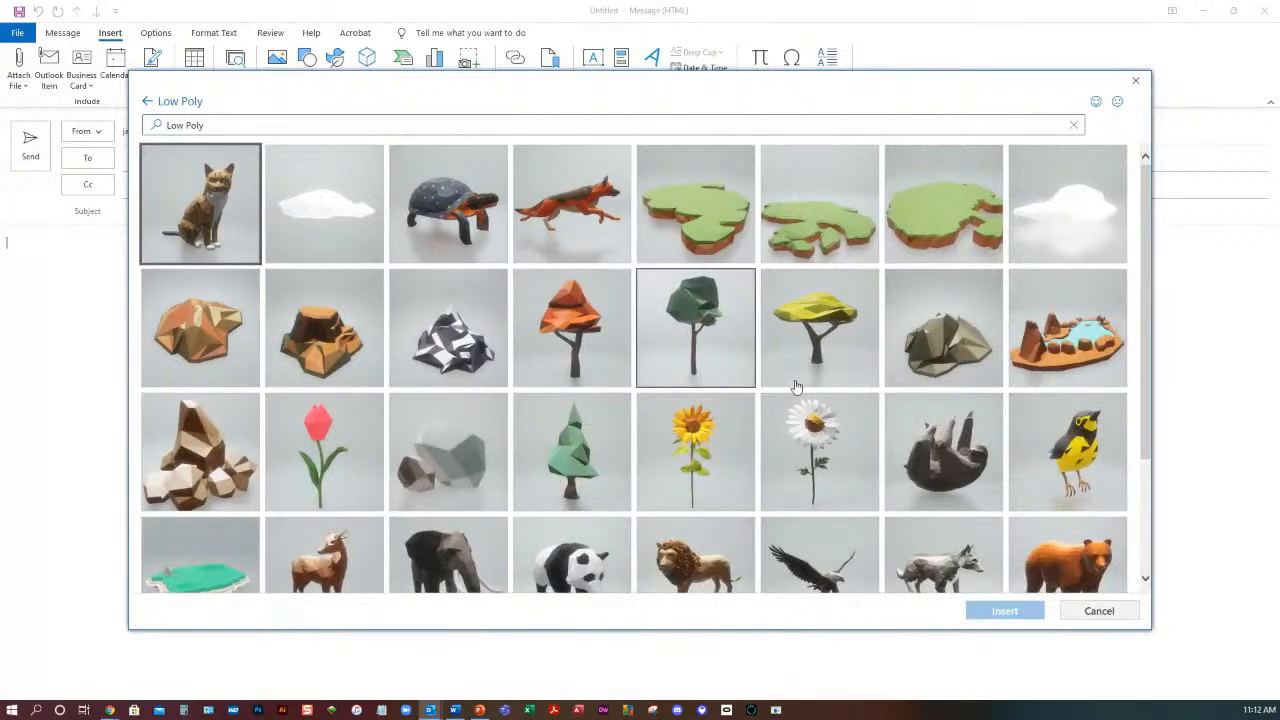
click(568, 552)
click(1012, 609)
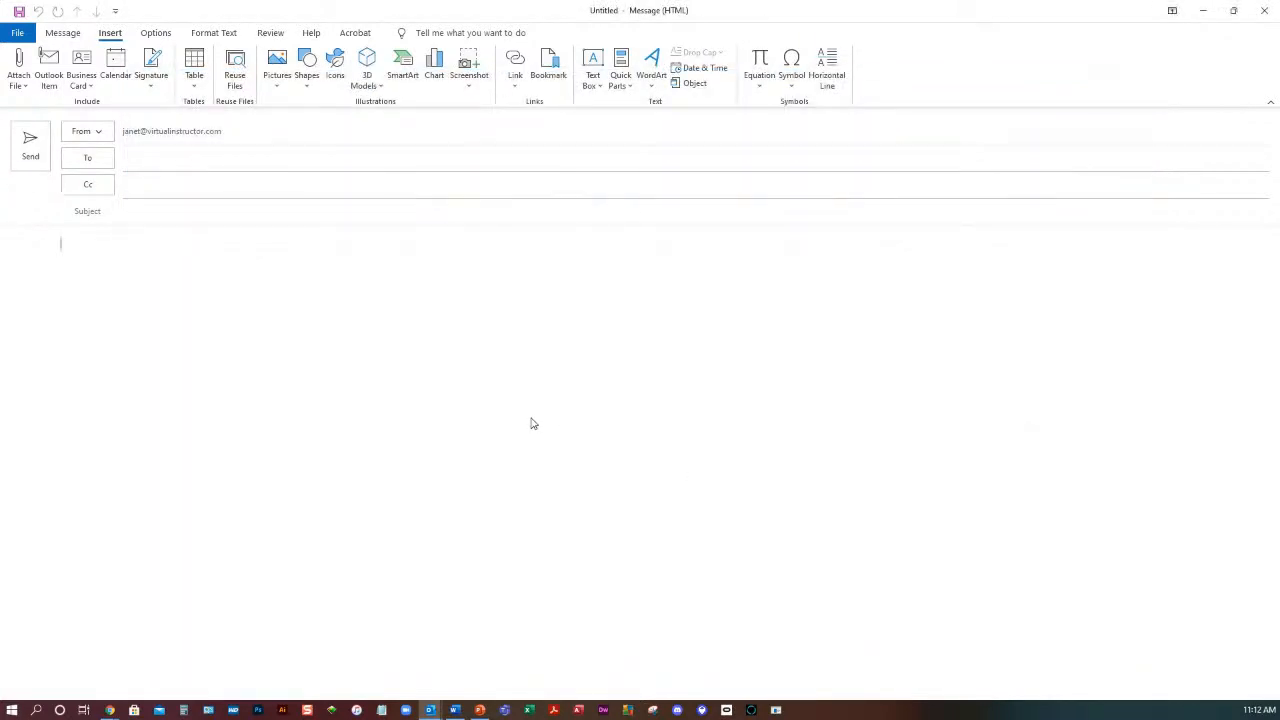
drag(66, 299, 279, 379)
click(330, 413)
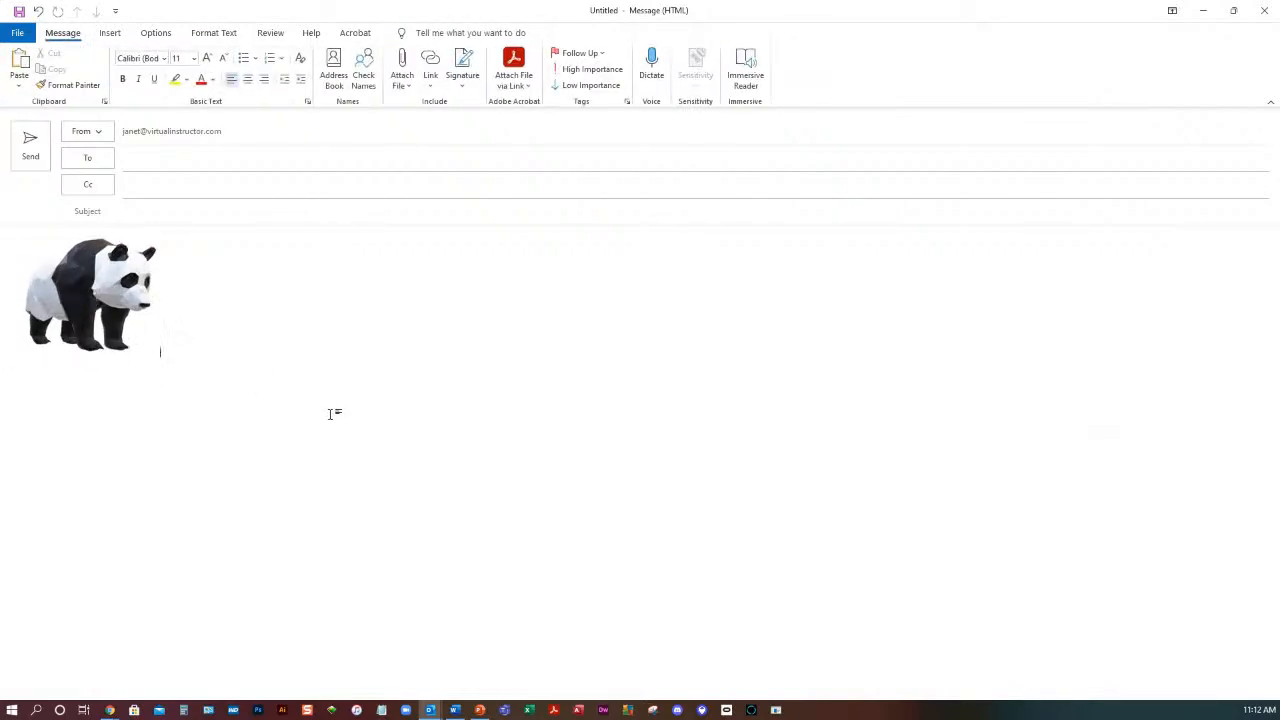
click(102, 296)
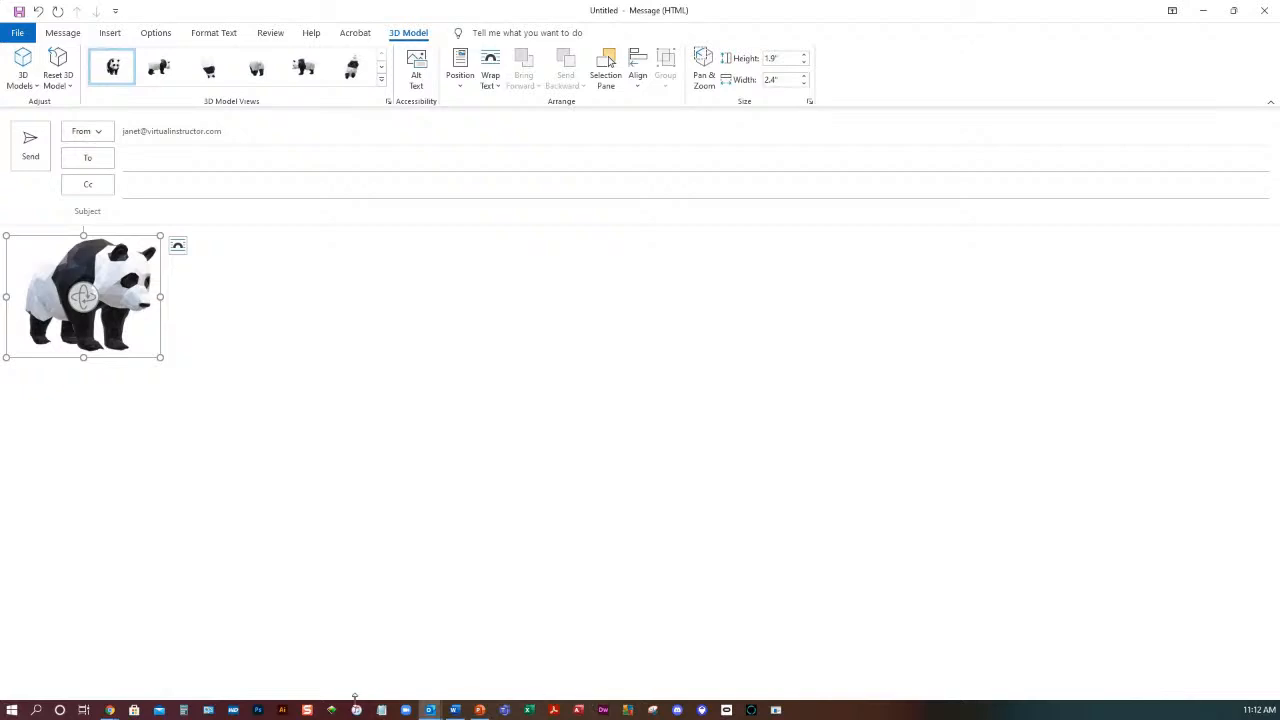
- Switch to Chrome and search Google for "3d royalty free images"
click(110, 710)
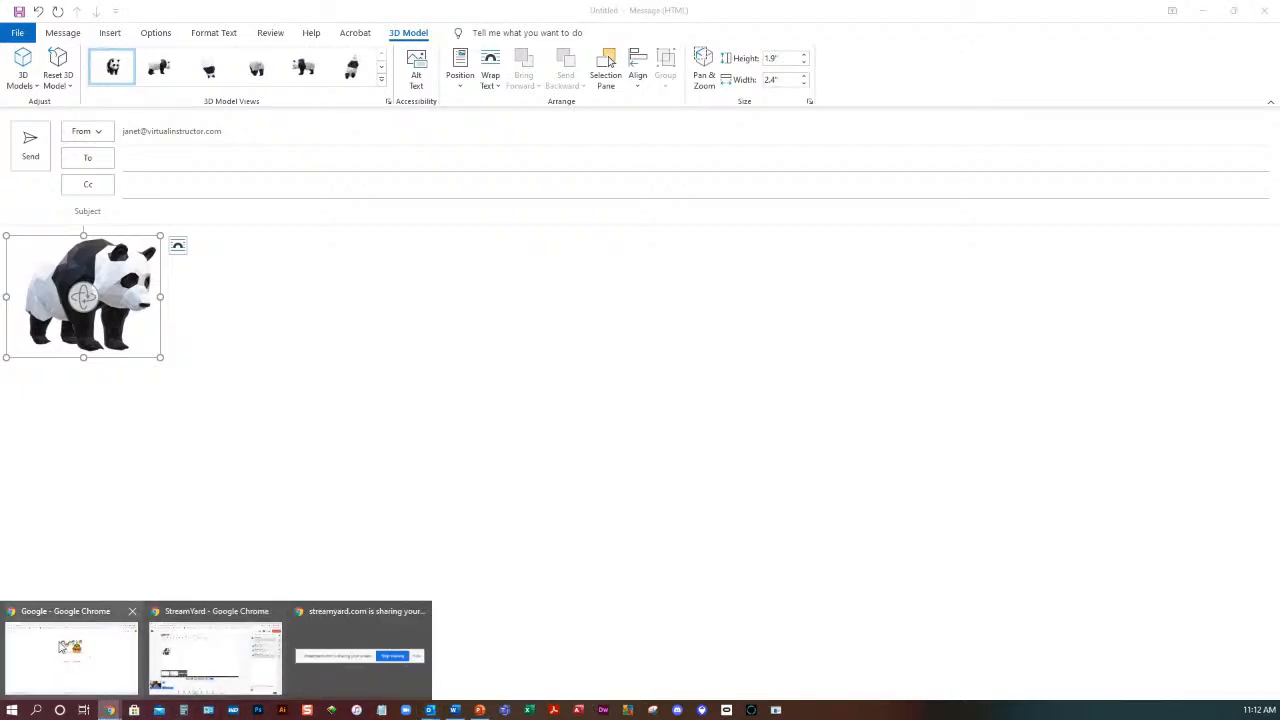
click(137, 633)
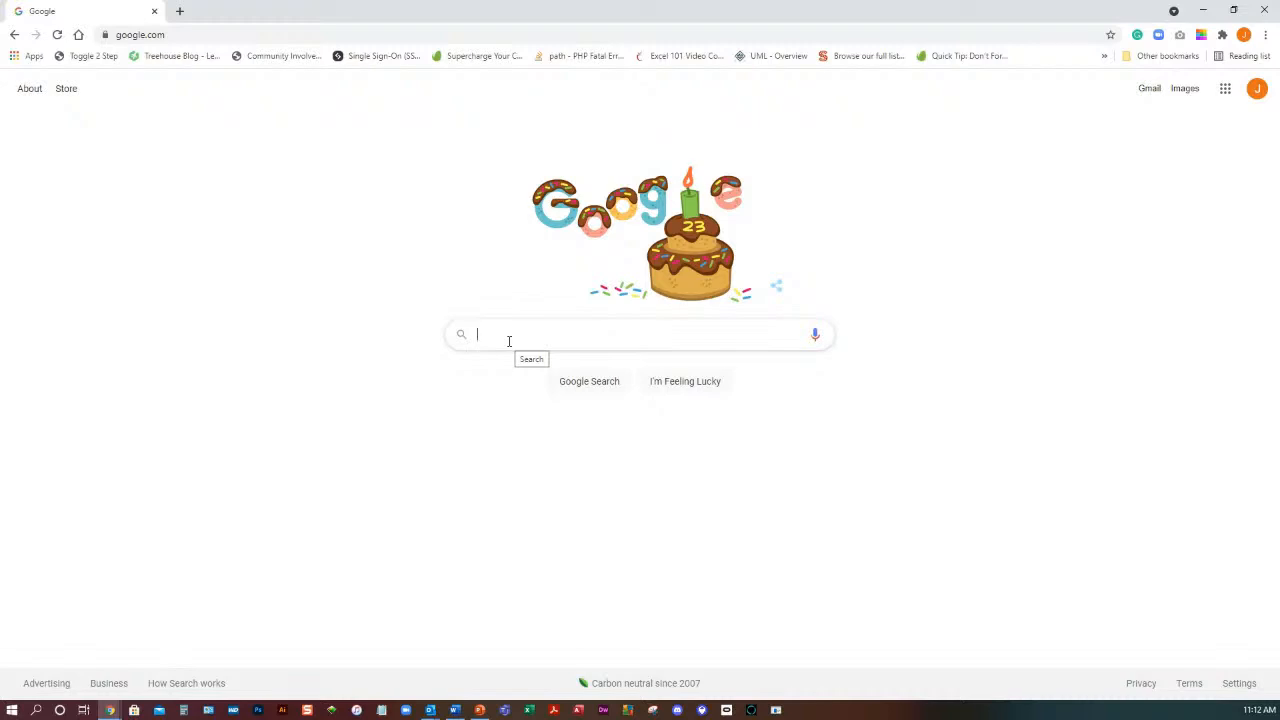
text(3d Royalty free)
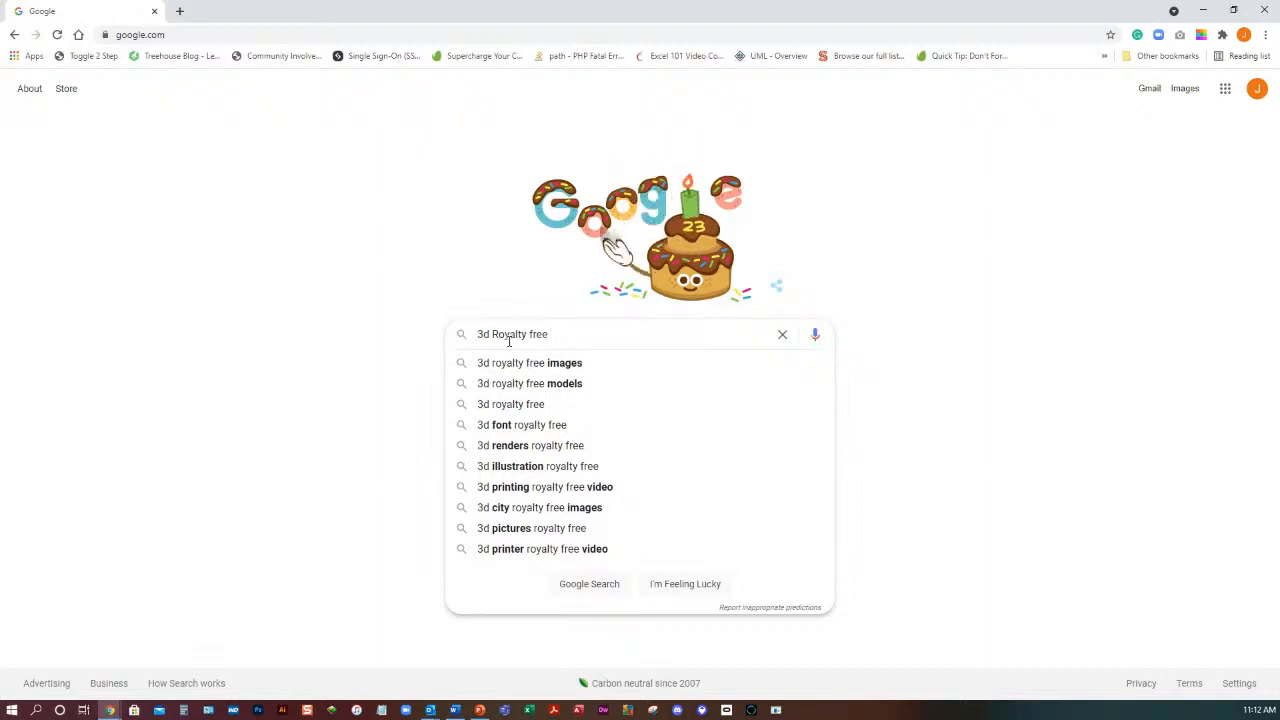
click(538, 364)
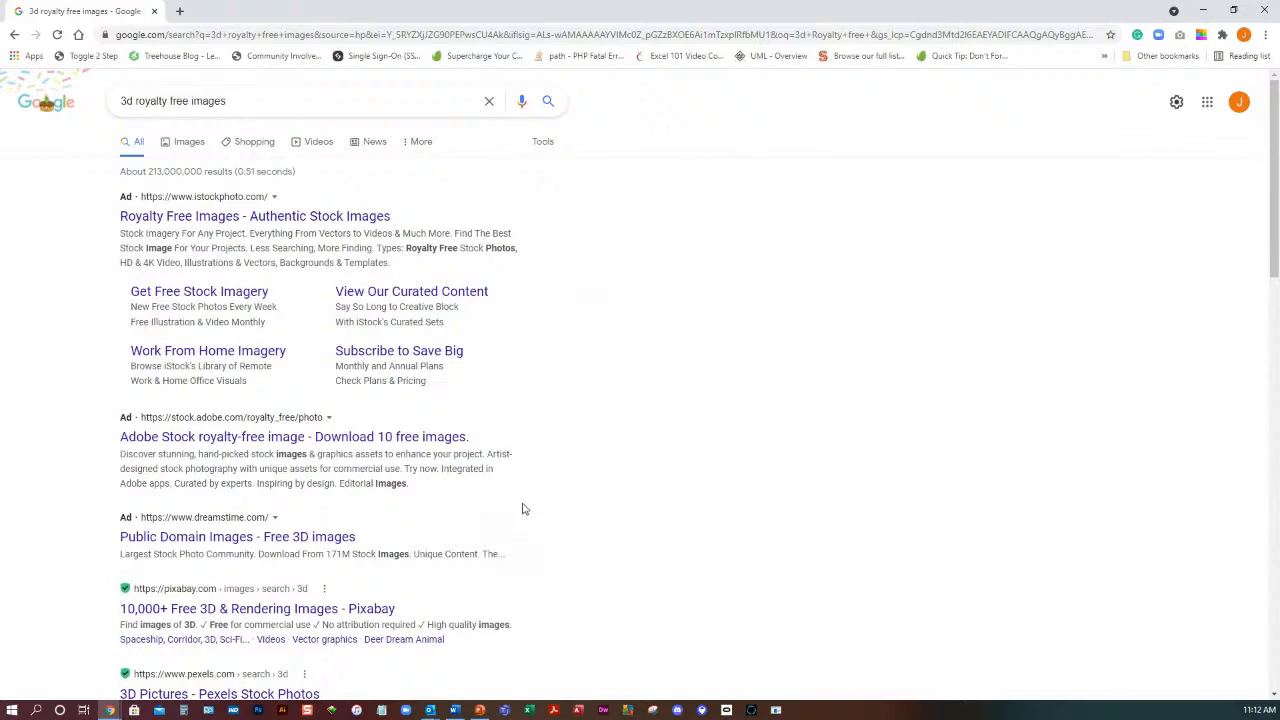
- Open the Dreamstime "Public Domain Images - Free 3D images" result, dismiss its pop-ups and browse the stock images
click(297, 541)
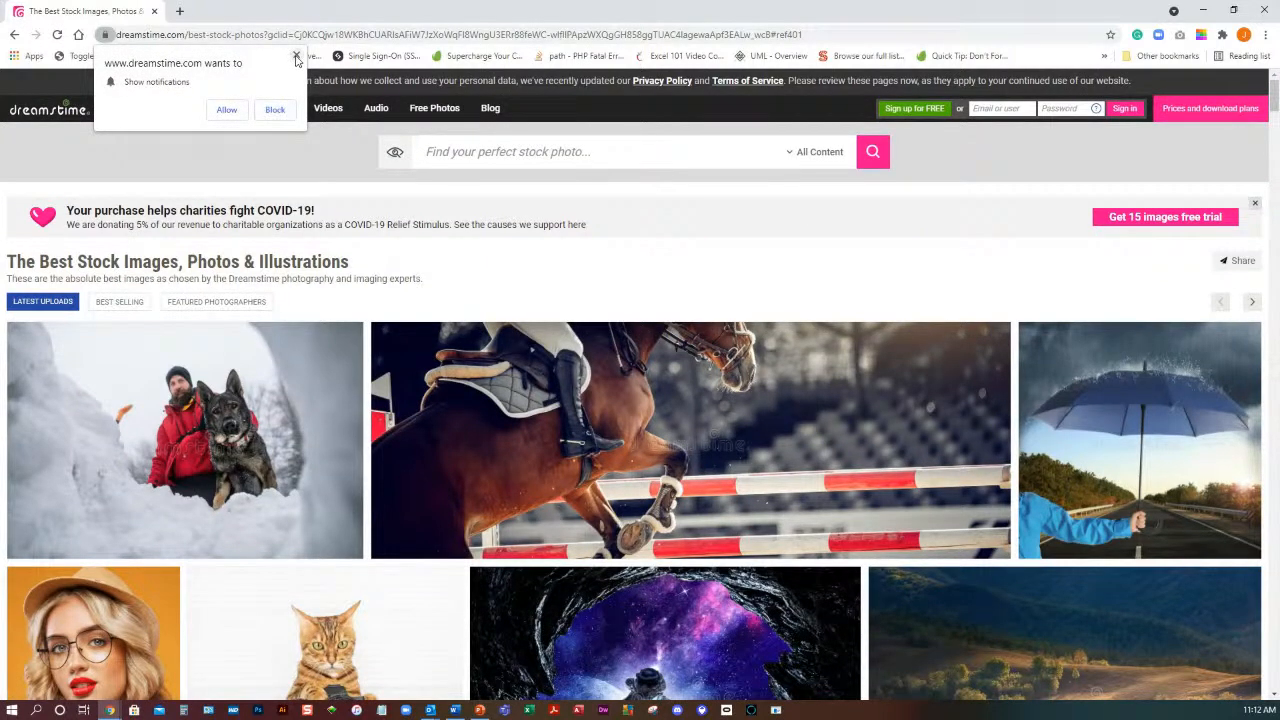
click(296, 57)
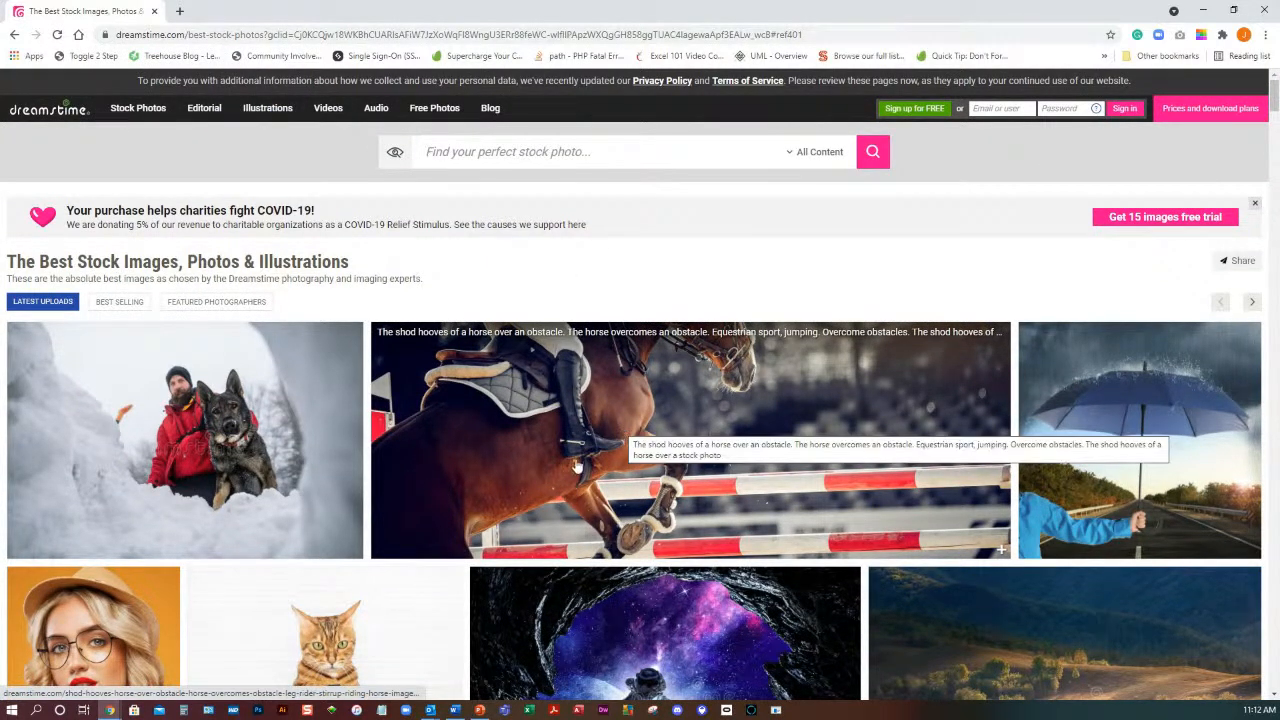
scroll(585, 462, down, 3)
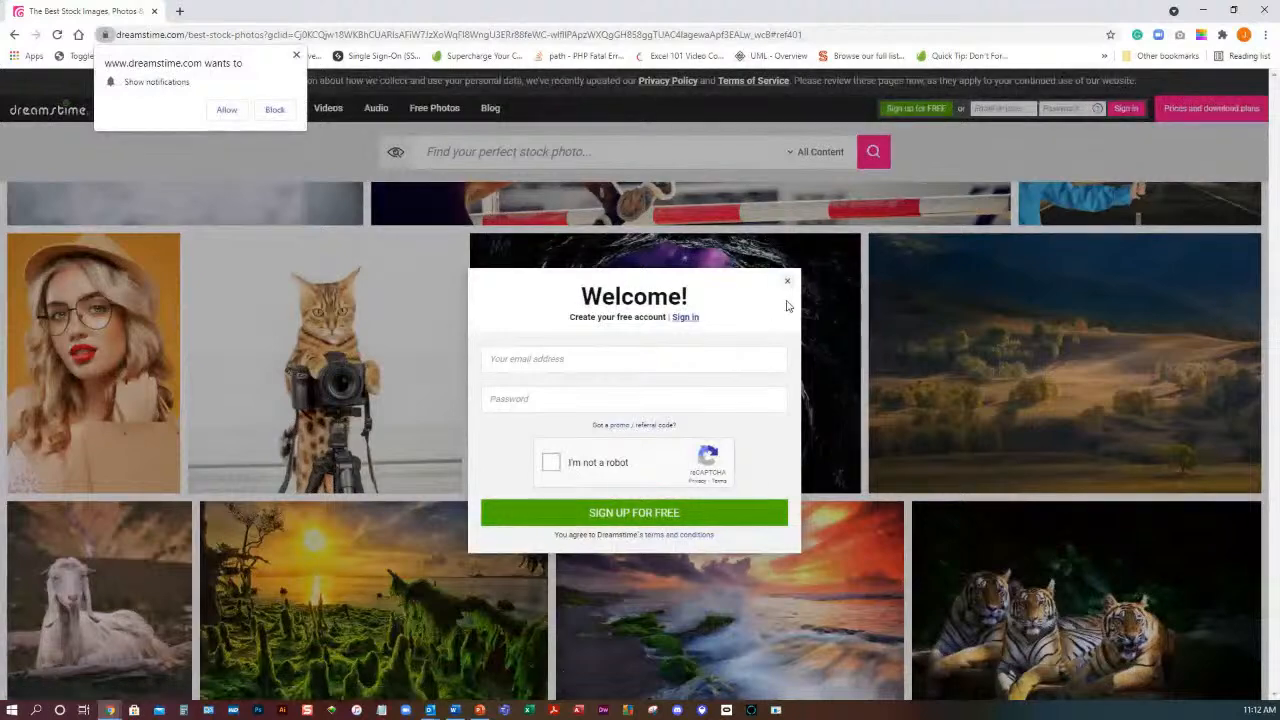
click(788, 284)
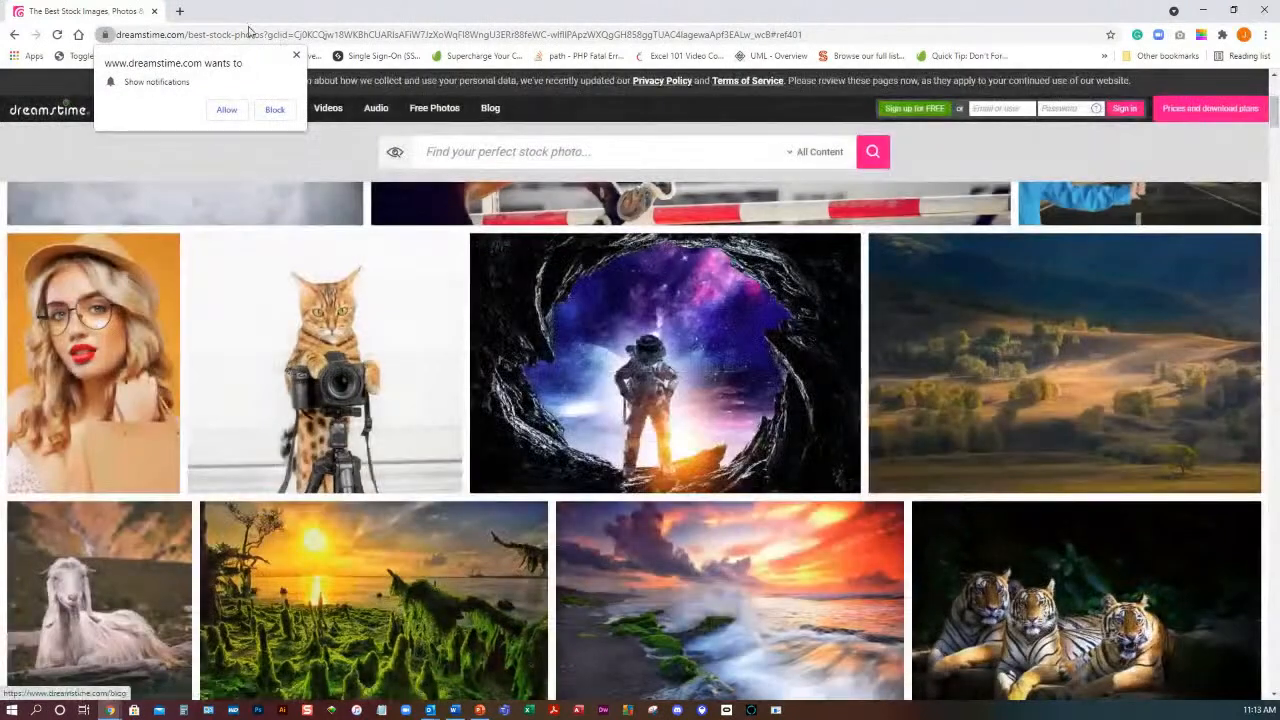
- Search Google for "free 3d" in a new browser tab
click(180, 12)
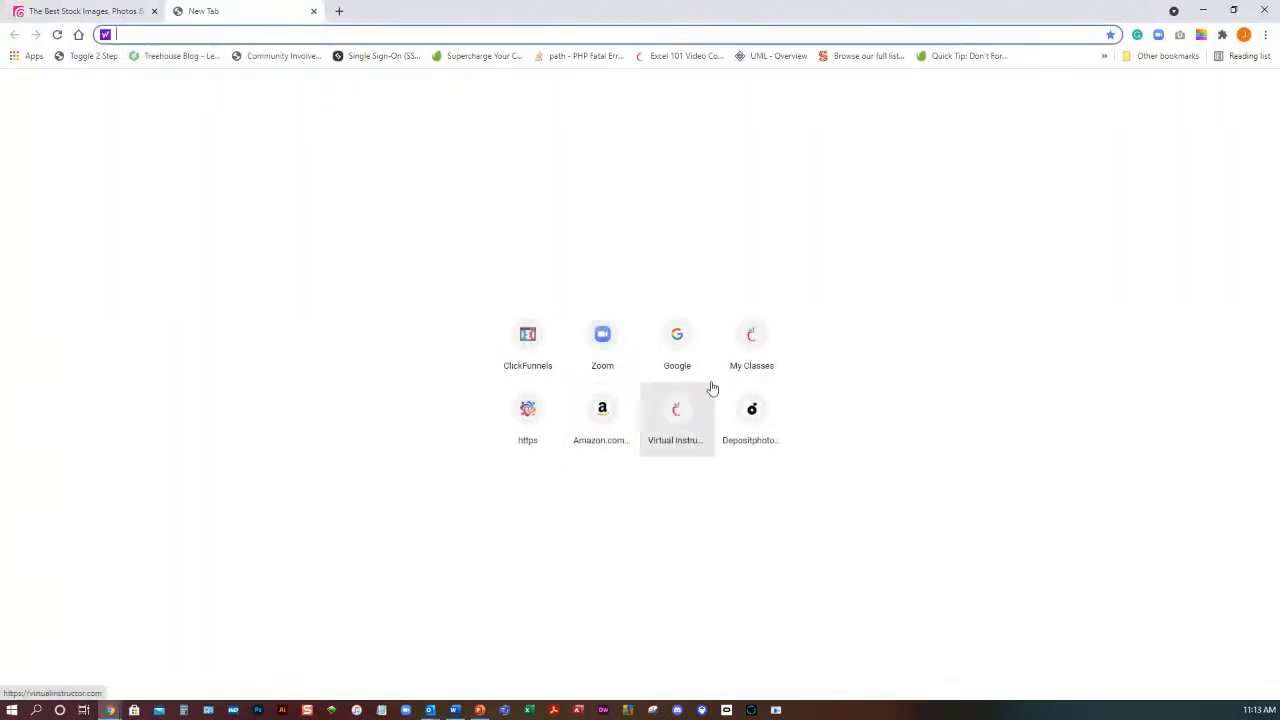
click(678, 348)
text(free 3d)
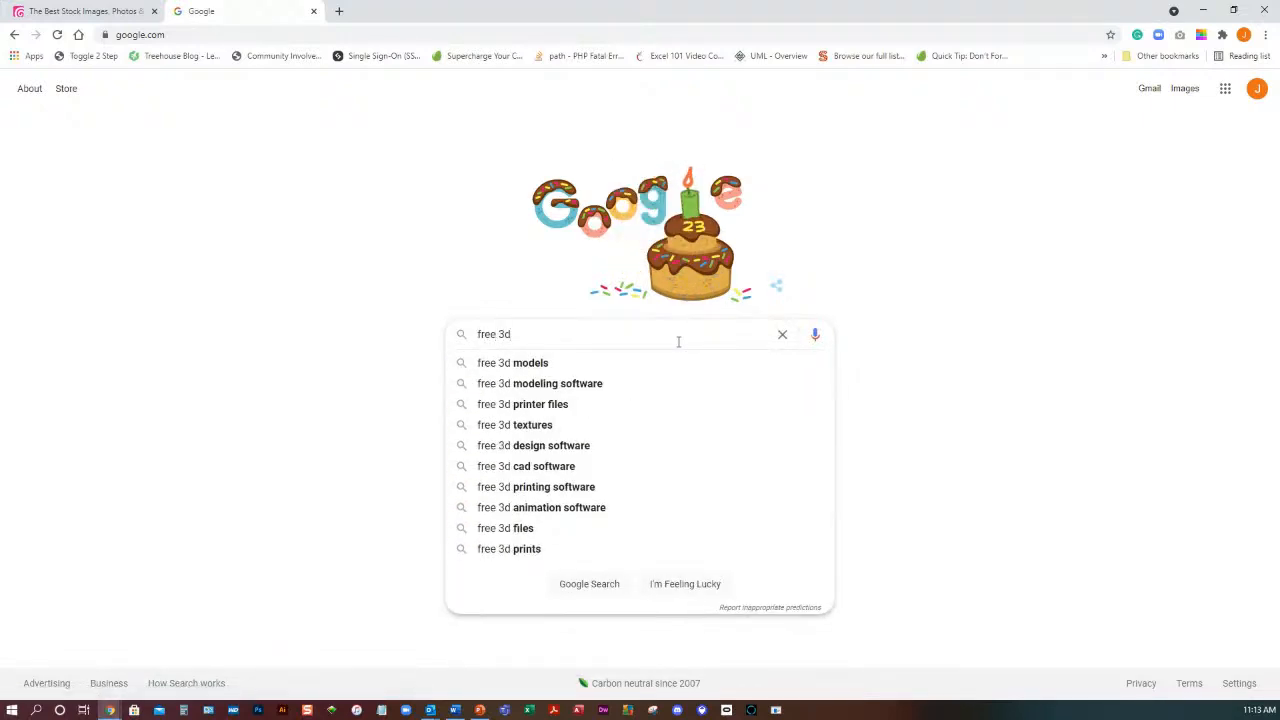
key(Return)
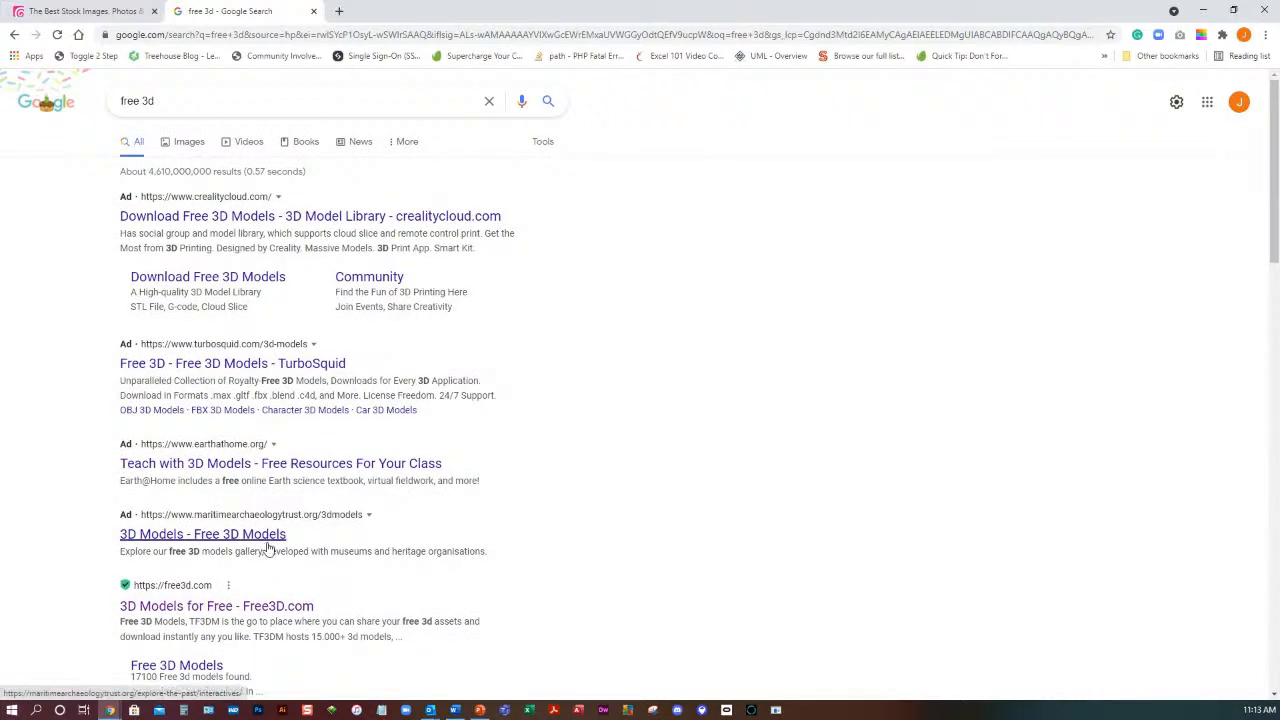
- Open the Free3D.com result and browse its free model categories, from Architecture and Vehicles to Animals and Plants
click(190, 606)
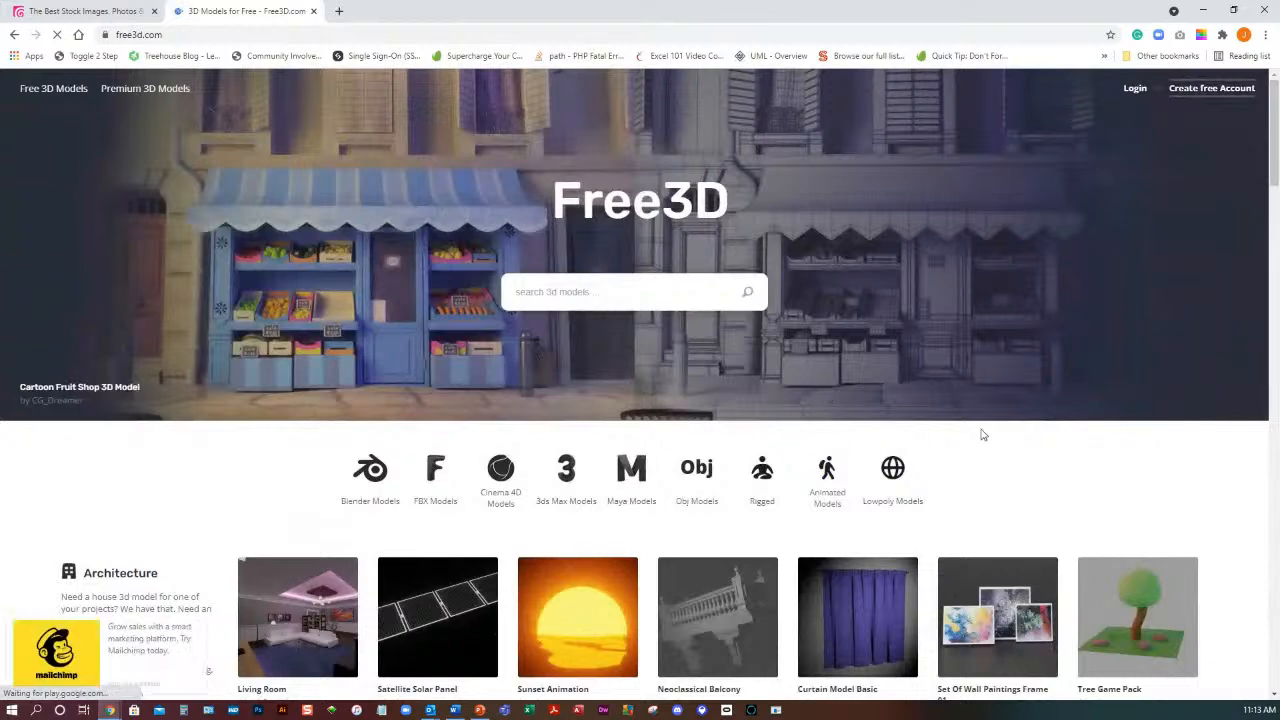
scroll(993, 430, down, 3)
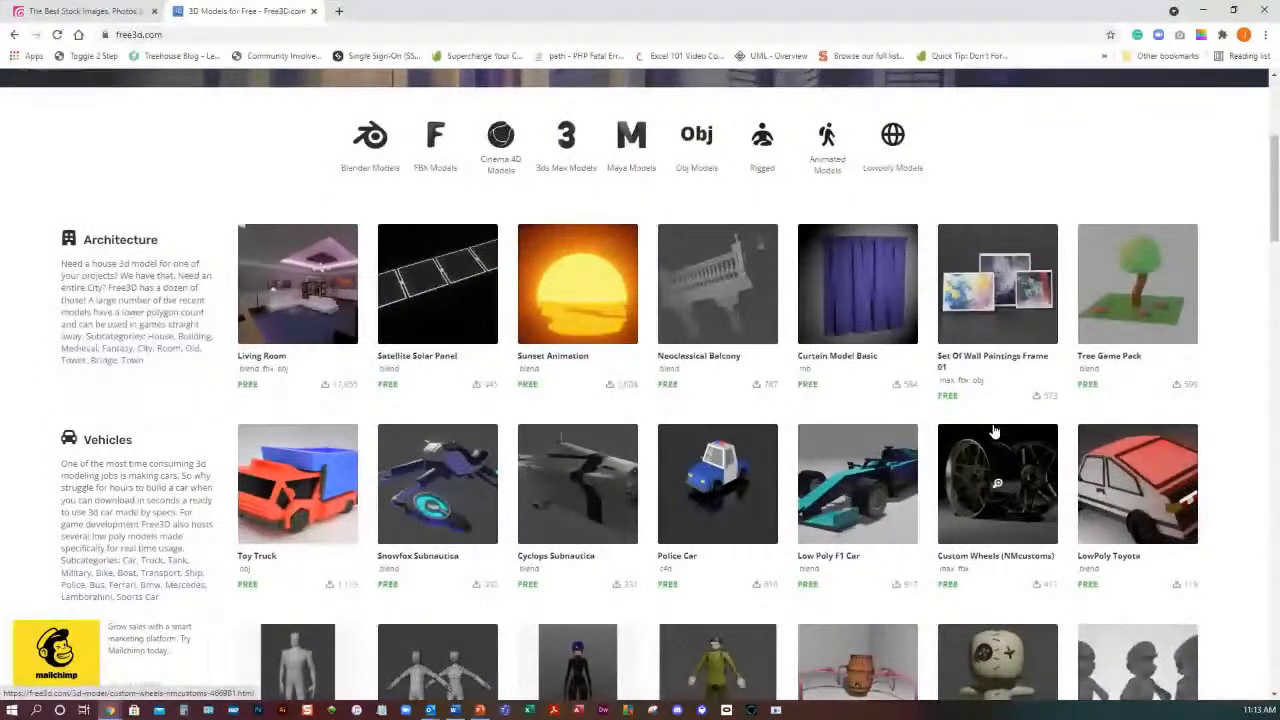
scroll(993, 430, down, 1)
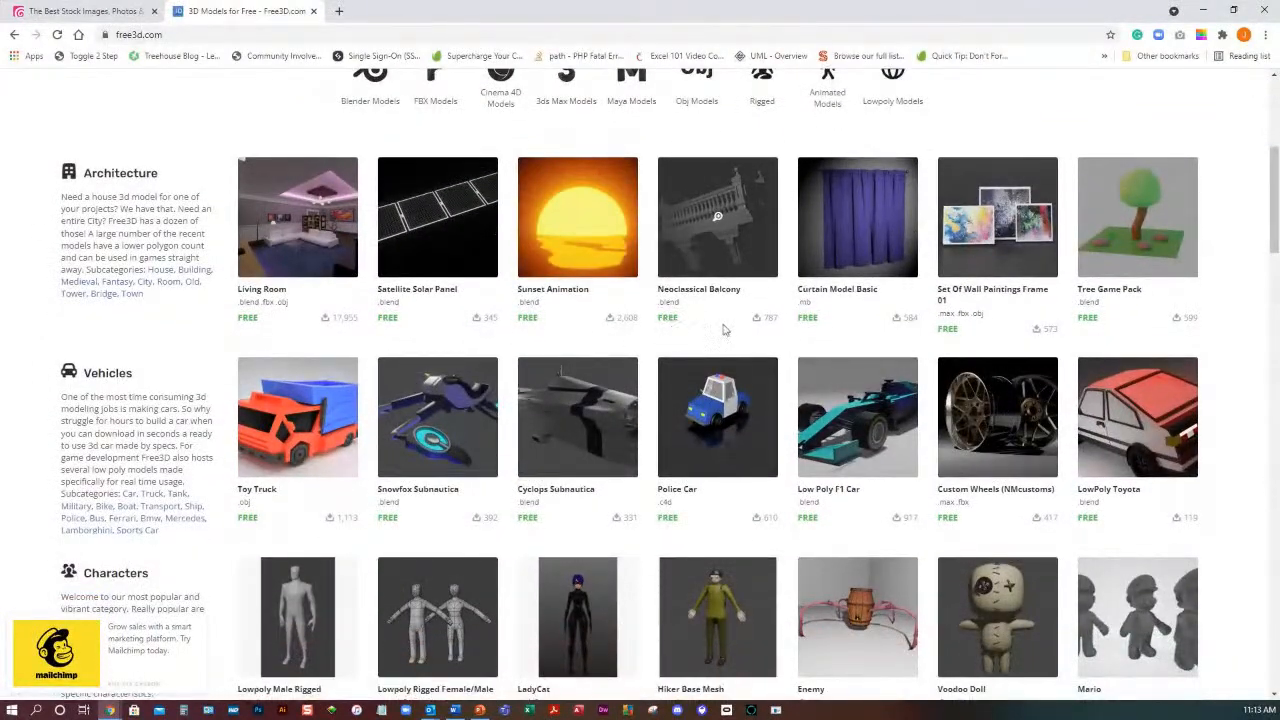
scroll(662, 480, down, 4)
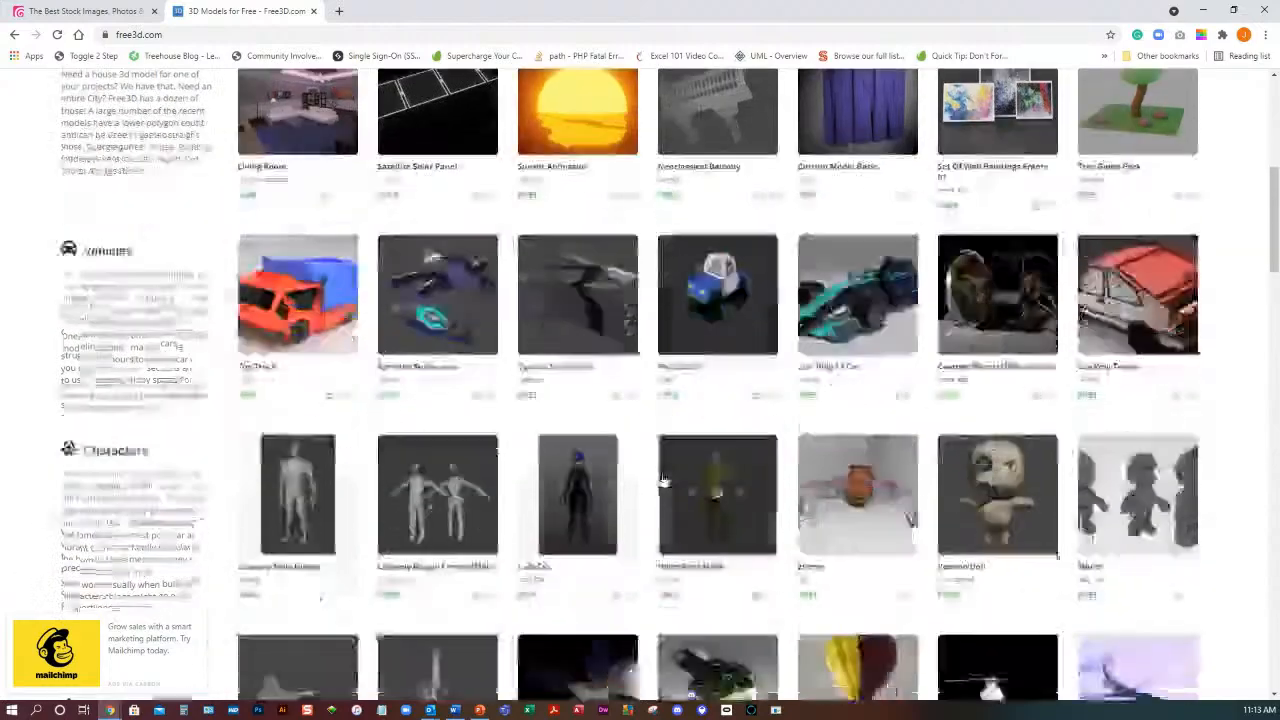
scroll(662, 480, down, 6)
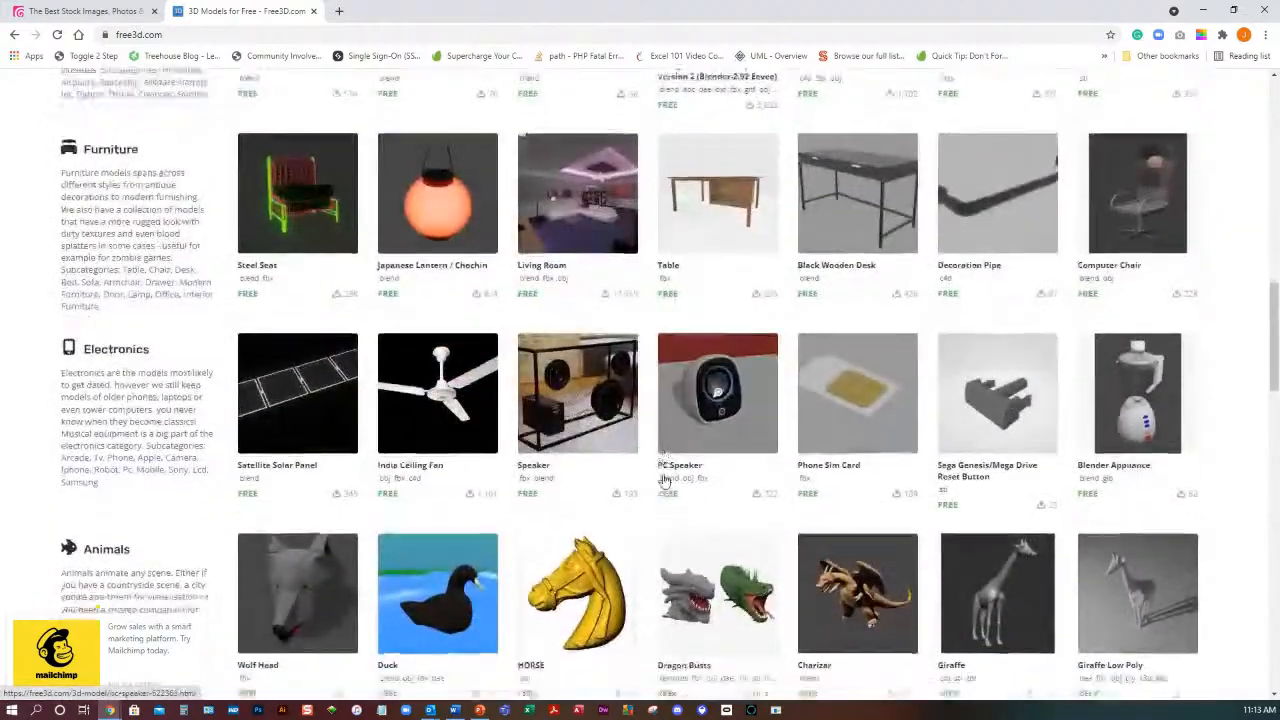
scroll(663, 480, down, 1)
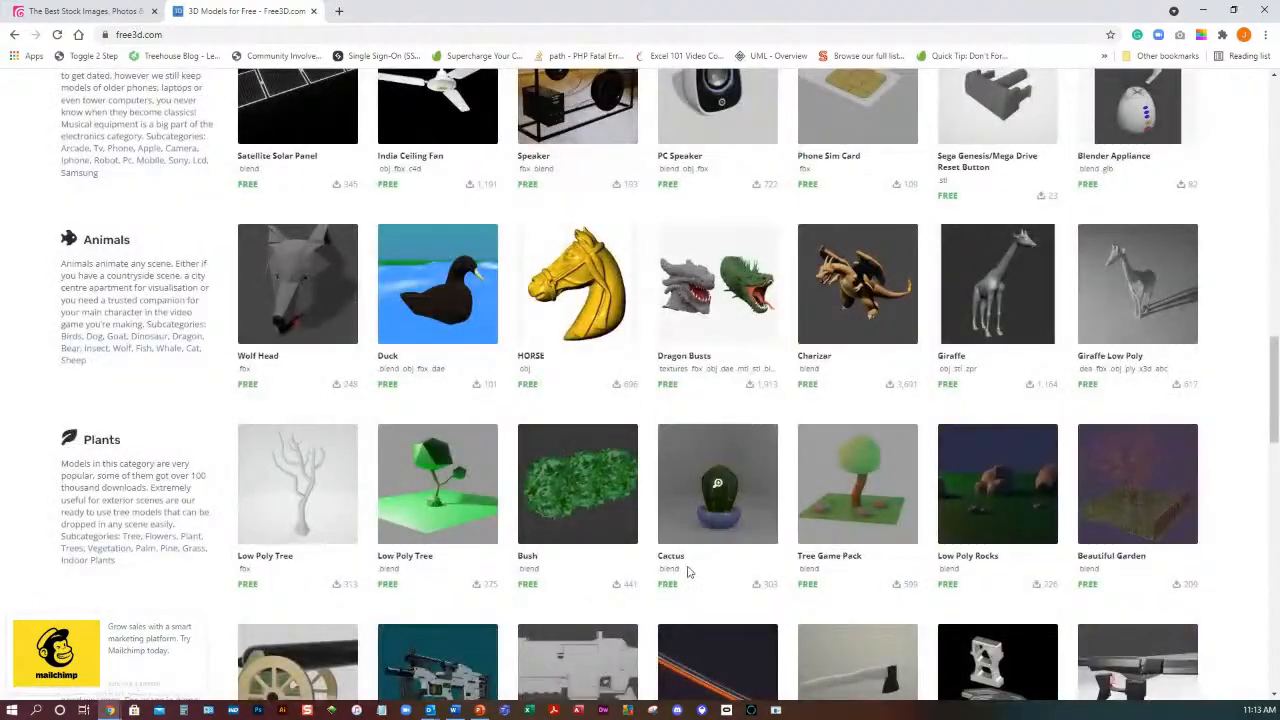
scroll(686, 571, up, 3)
scroll(688, 572, up, 9)
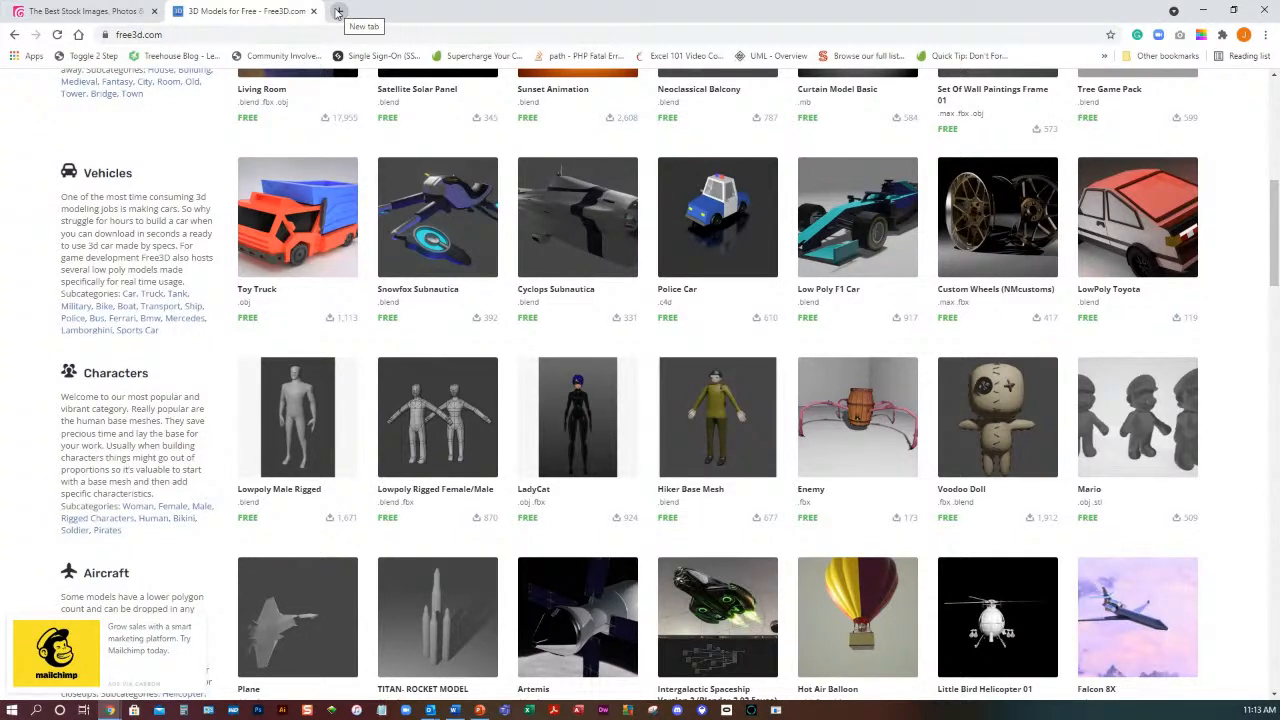
- Switch to the PowerPoint presentation and start the slide show from the slide with the dog and hummingbird
click(479, 710)
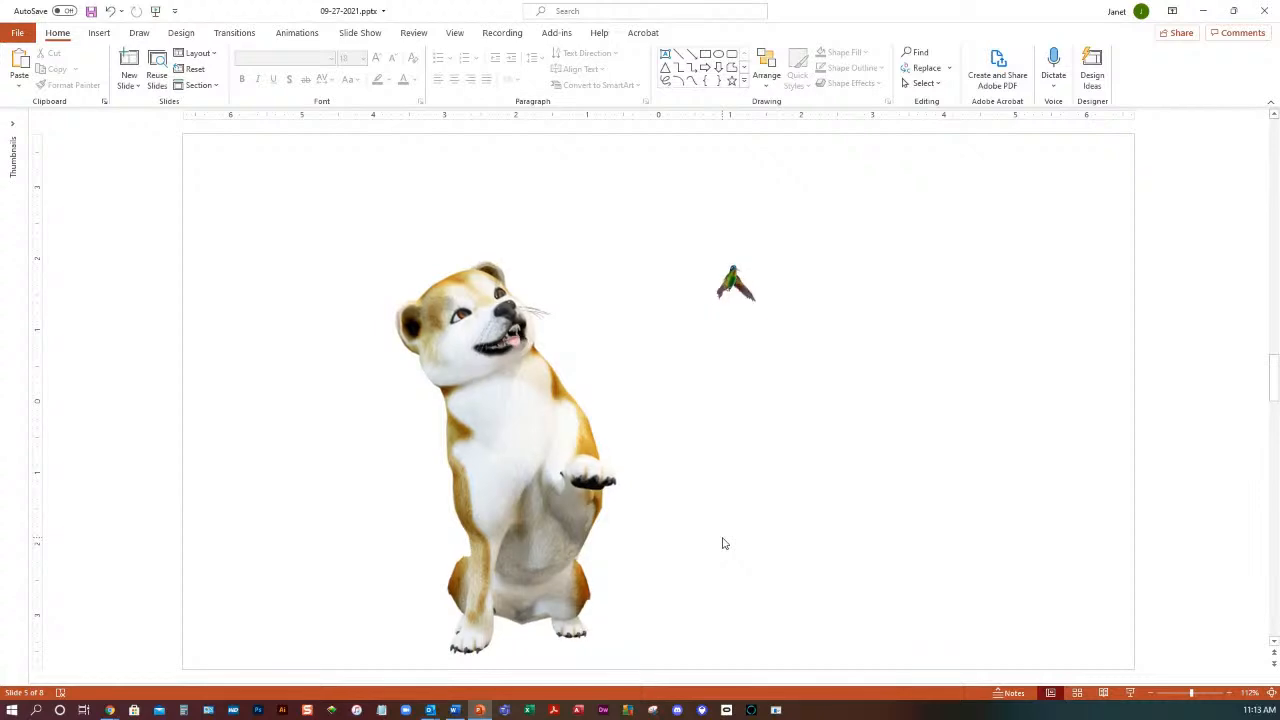
scroll(724, 543, down, 1)
scroll(1190, 560, down, 1)
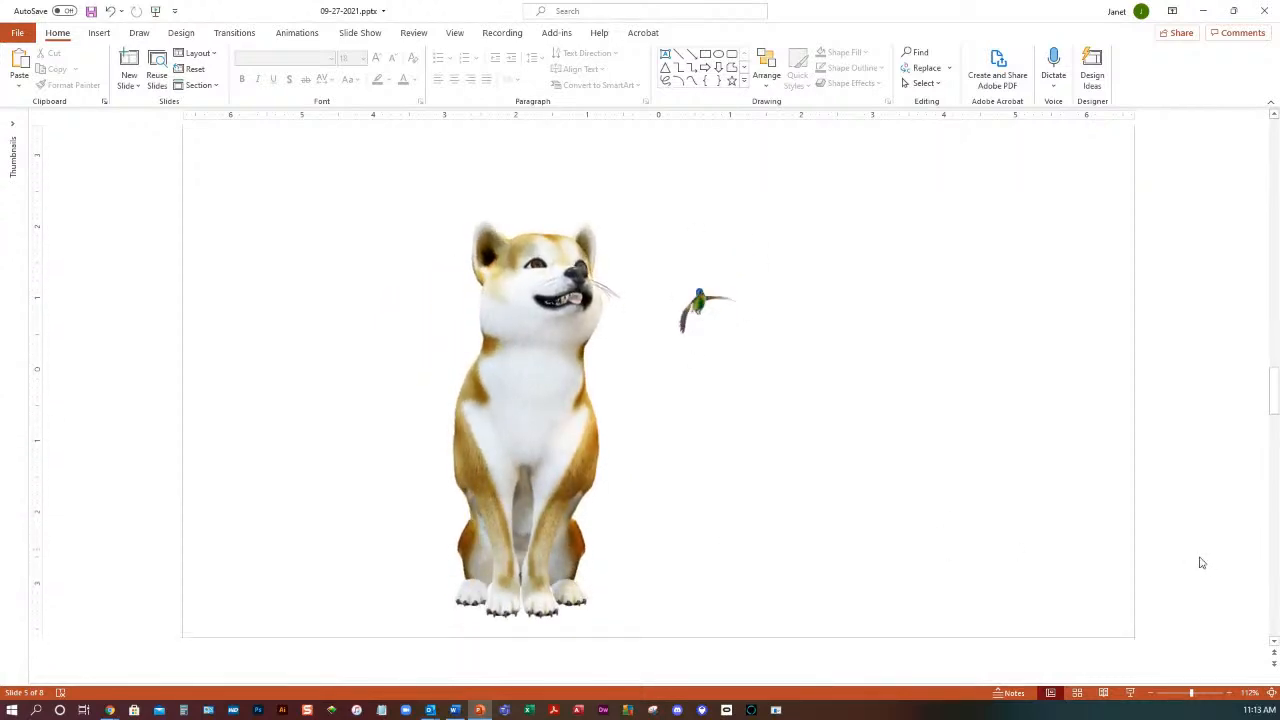
click(358, 32)
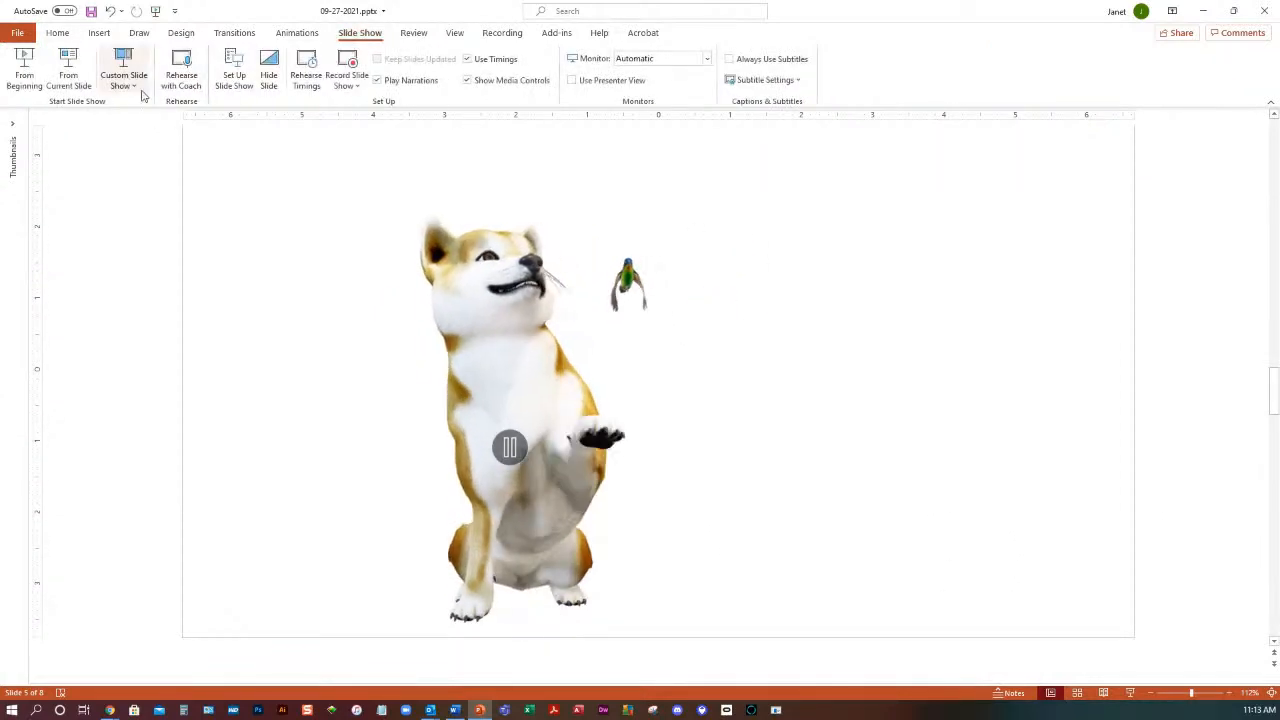
click(68, 72)
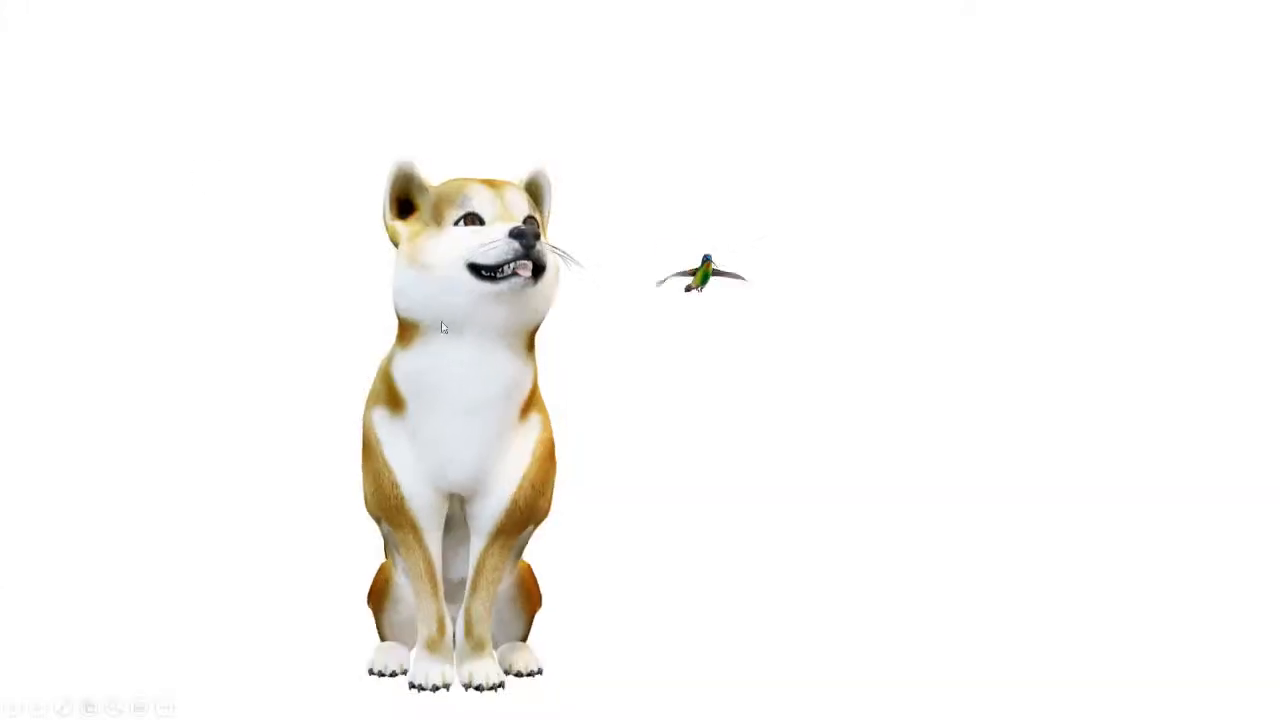
- Page between the dog slide and the following one, finishing on the "Watch Replays at" YouTube slide
click(936, 558)
key(Left)
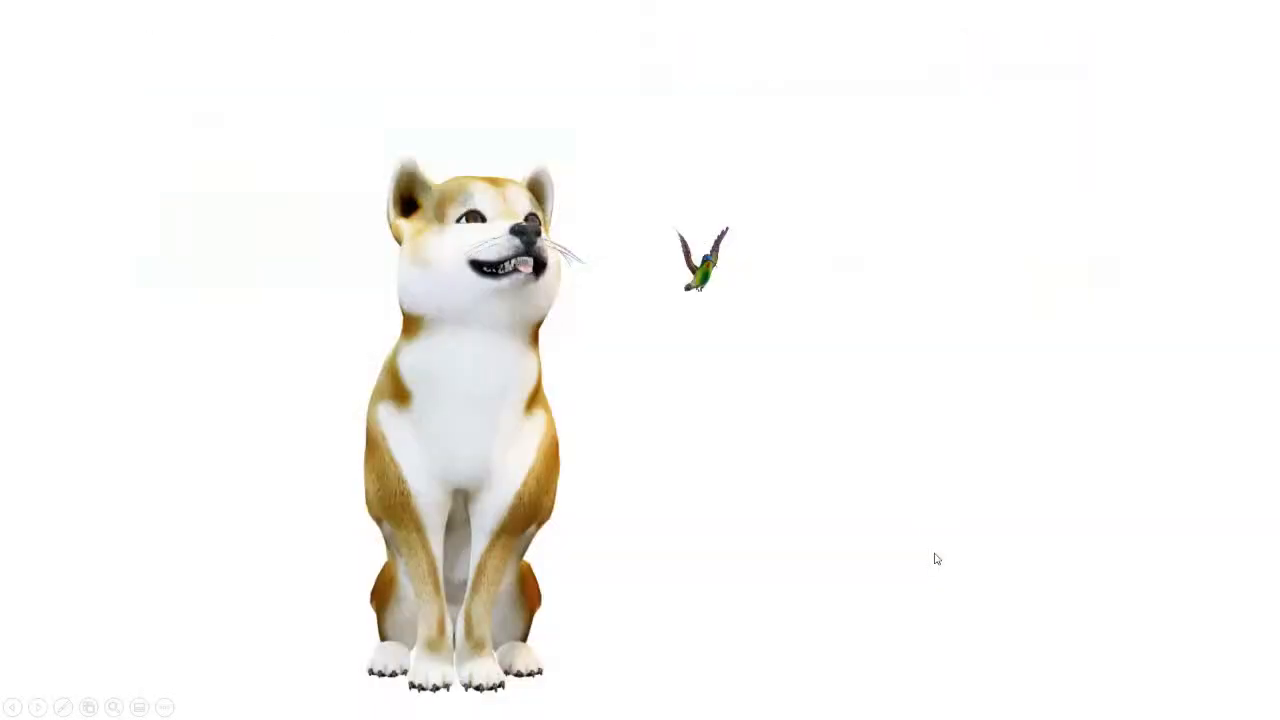
click(936, 558)
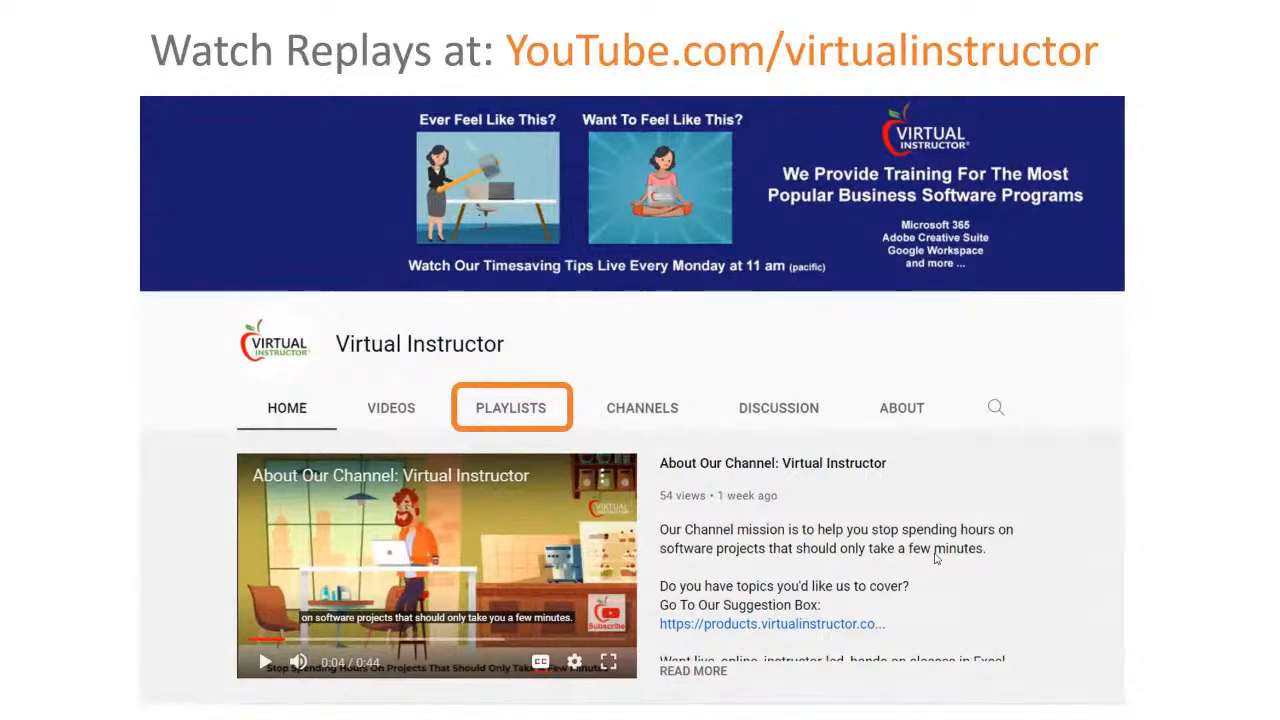
key(Left)
click(936, 558)
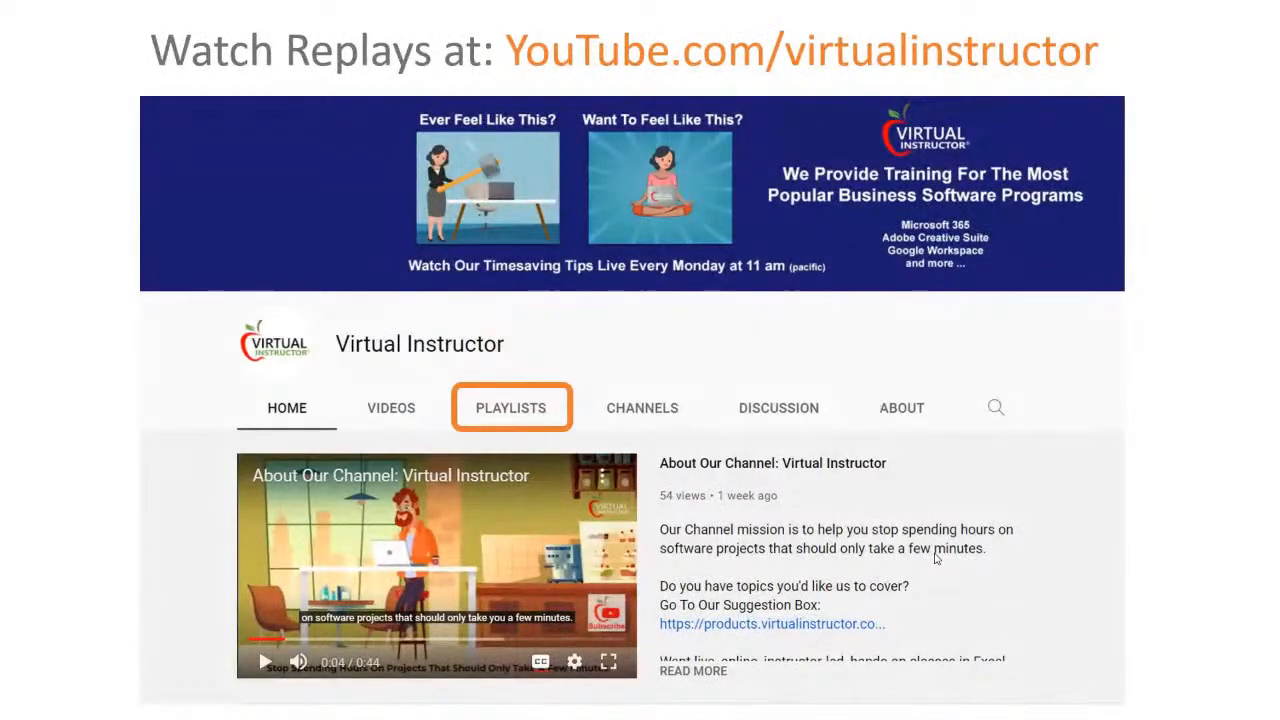